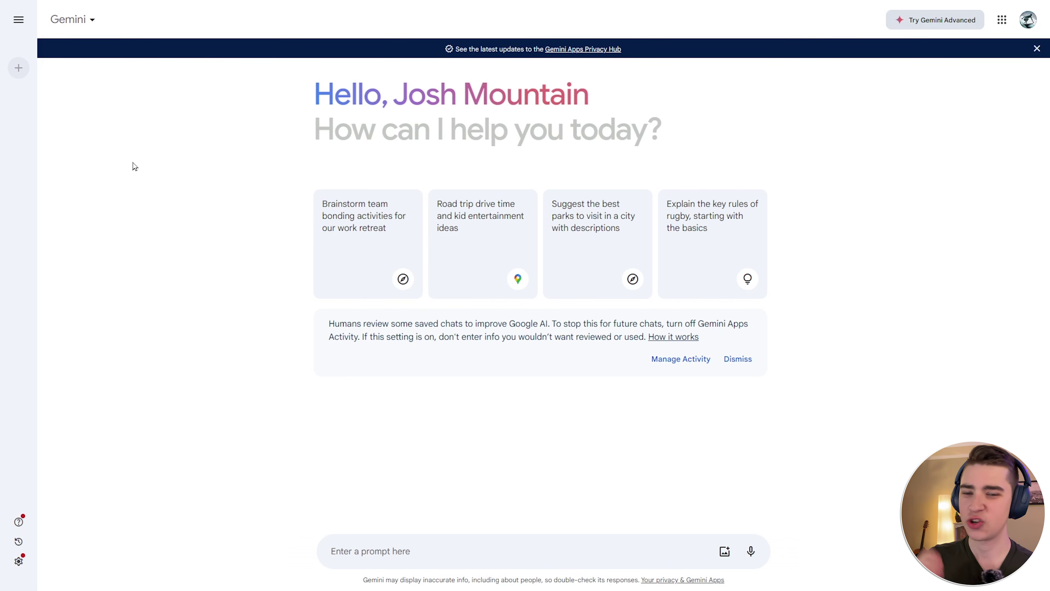
Begin the Gemini Advanced upgrade from the model menu, then go to archive page 2
{"action": "left_click", "coordinate": [77, 19]}
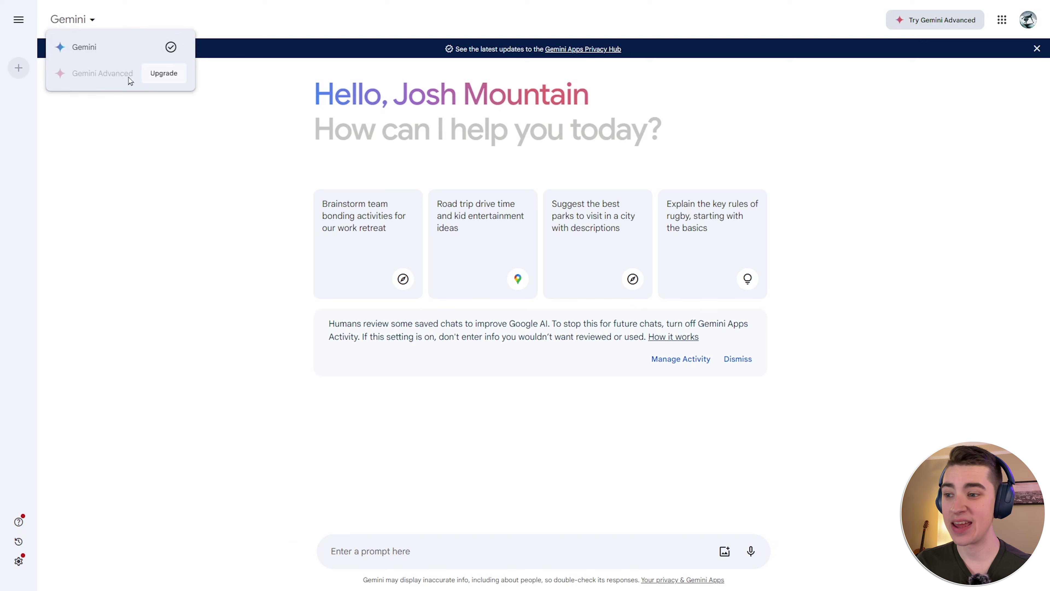
{"action": "left_click", "coordinate": [162, 73]}
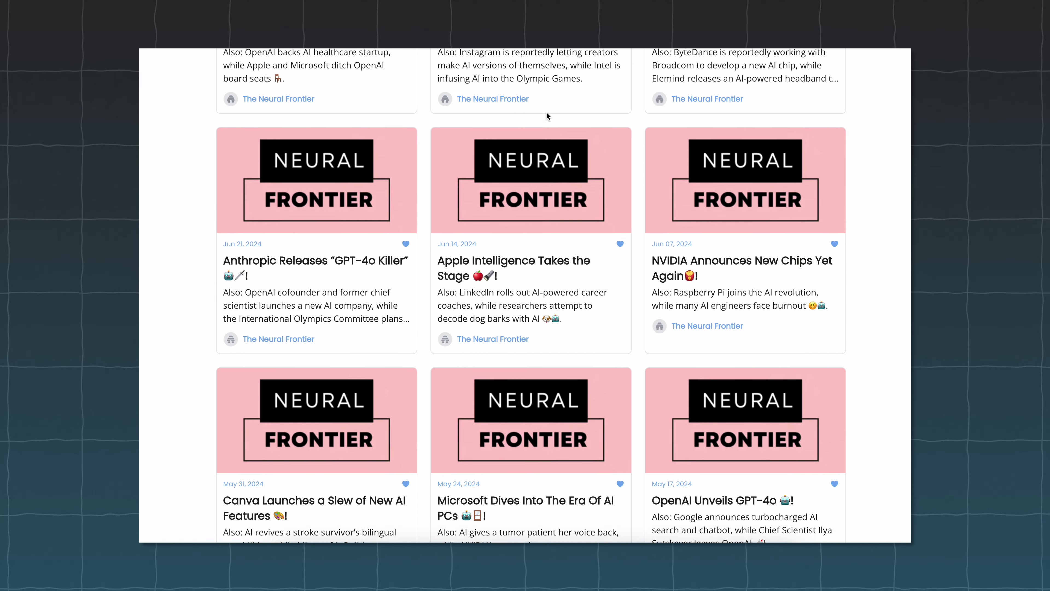
Scroll down the newsletter archive and move on to its page 3
{"action": "scroll", "coordinate": [546, 116], "scroll_direction": "down", "scroll_amount": 8}
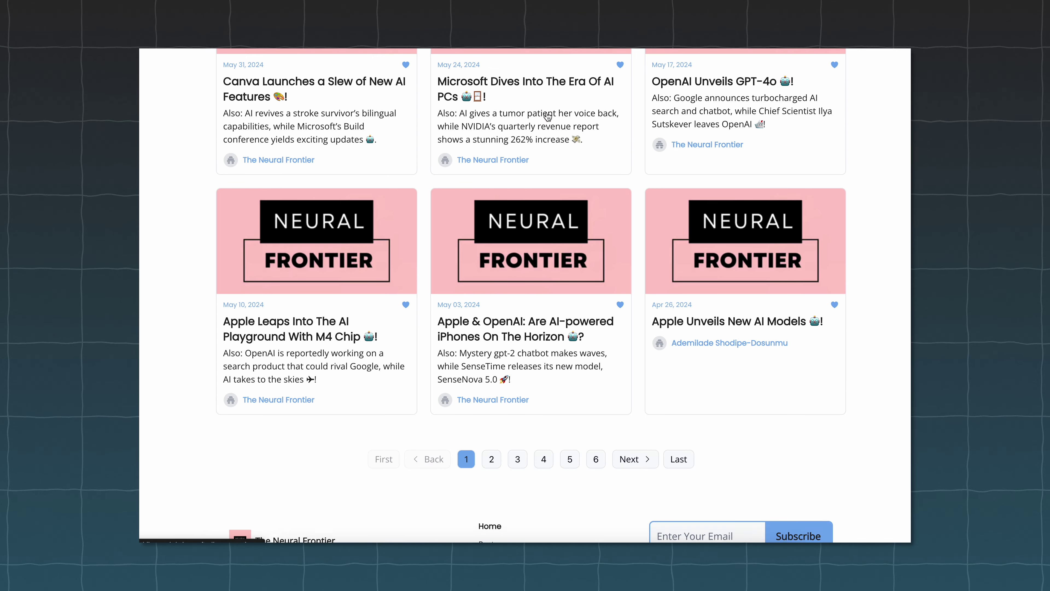
{"action": "left_click", "coordinate": [491, 459]}
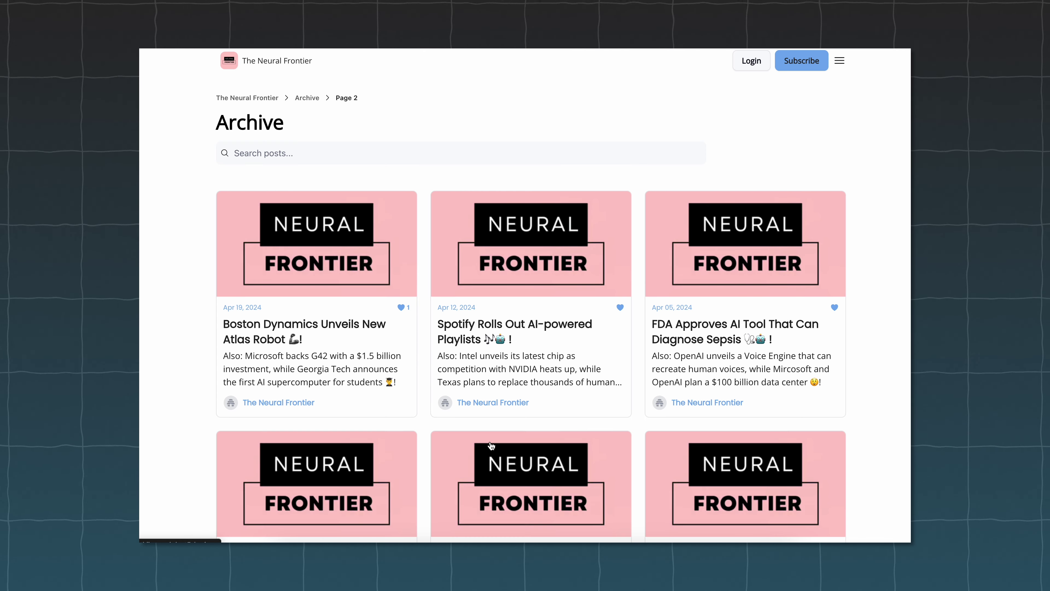
{"action": "scroll", "coordinate": [548, 235], "scroll_direction": "down", "scroll_amount": 5}
{"action": "scroll", "coordinate": [548, 235], "scroll_direction": "down", "scroll_amount": 10}
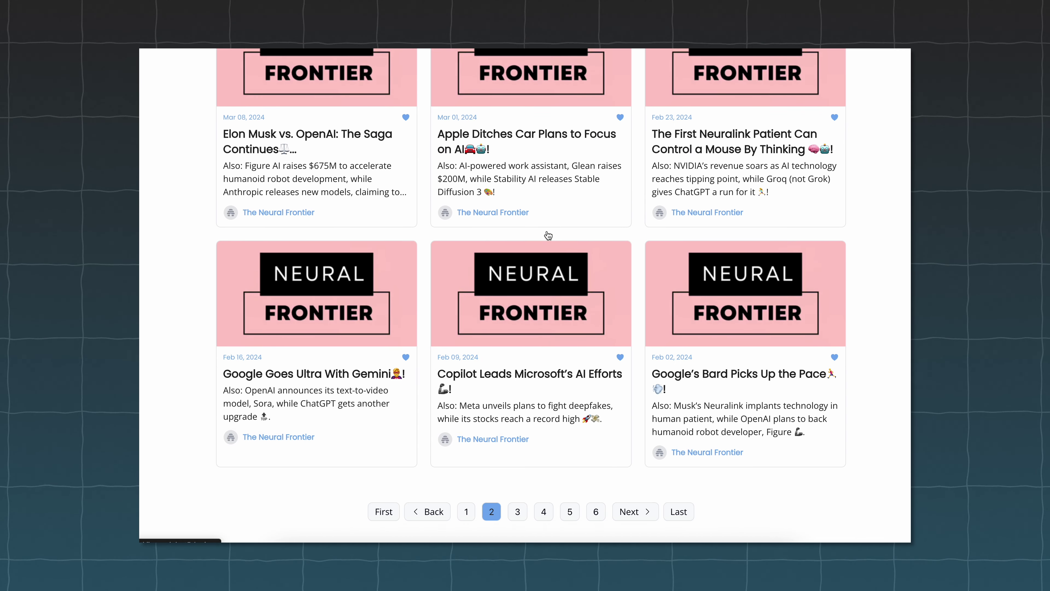
{"action": "left_click", "coordinate": [515, 504]}
{"action": "scroll", "coordinate": [535, 248], "scroll_direction": "down", "scroll_amount": 8}
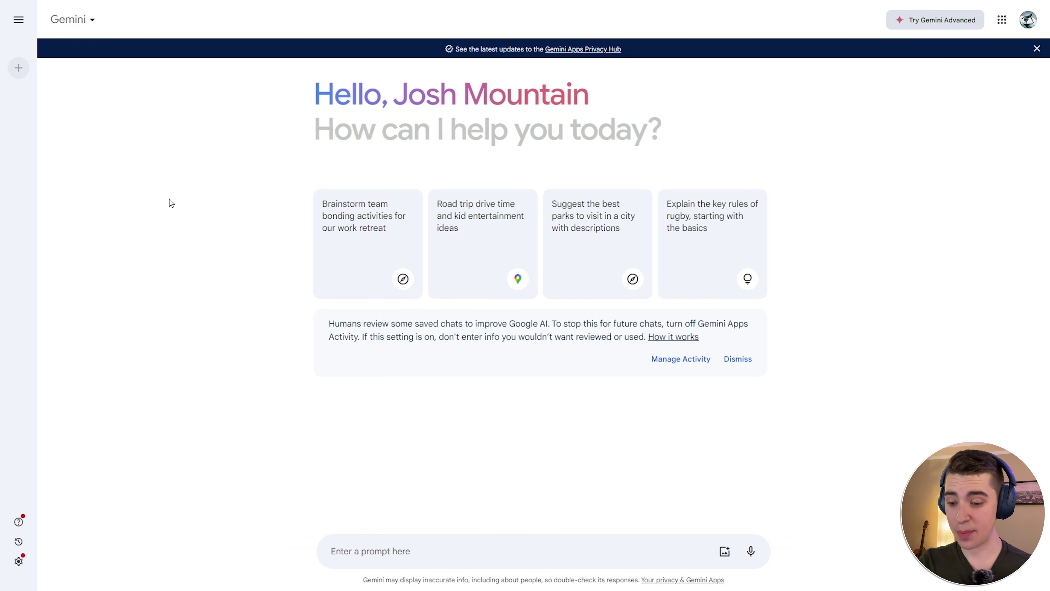
Send the prompt 'Generate a workout for someone in less than an hour'
{"action": "left_click", "coordinate": [475, 551]}
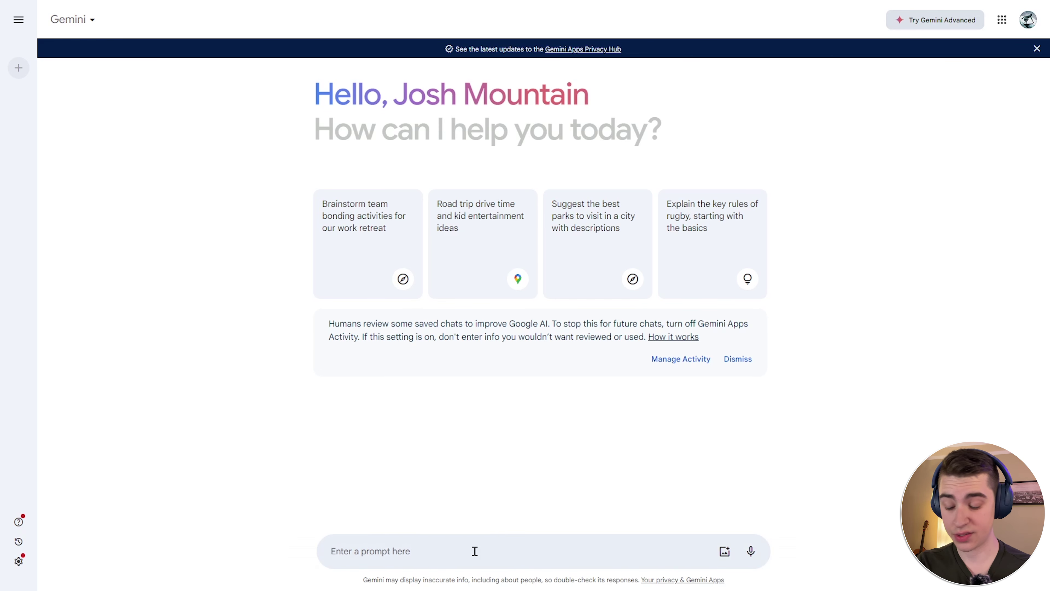
{"action": "type", "text": "Generate a wo"}
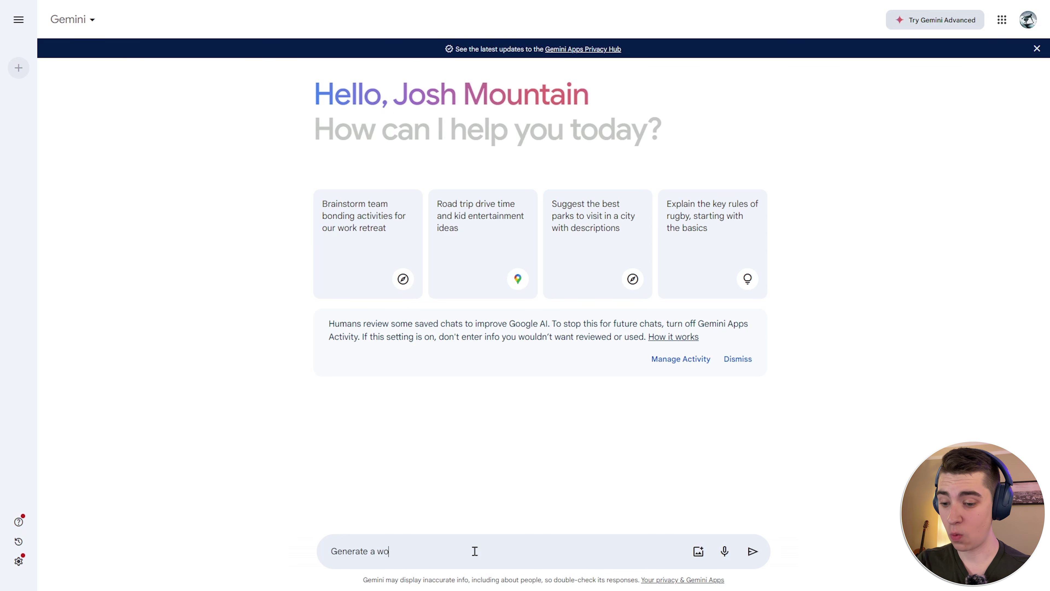
{"action": "type", "text": "rkout for some"}
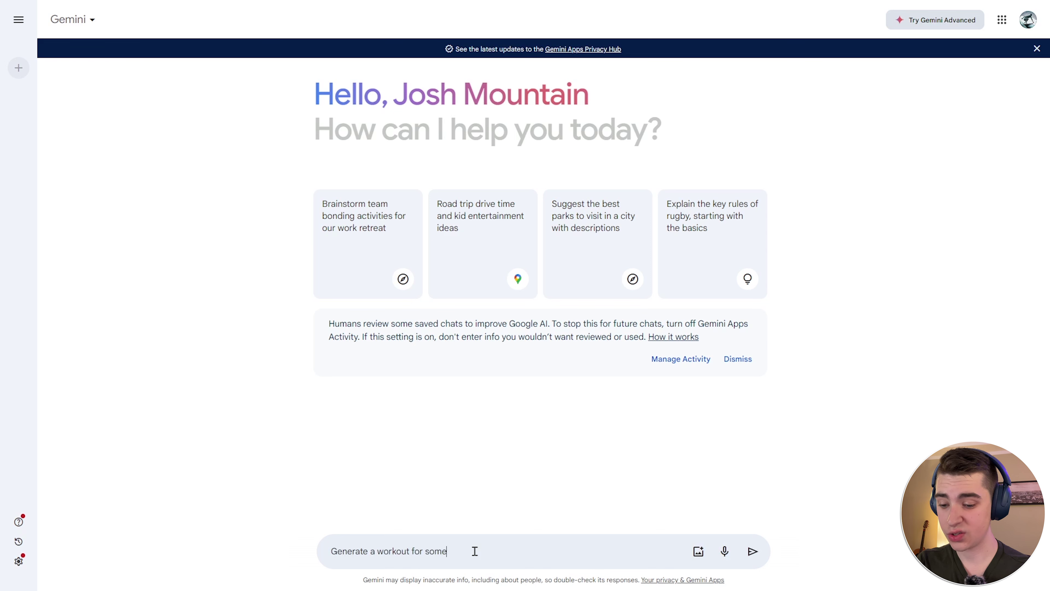
{"action": "type", "text": "one in less than "}
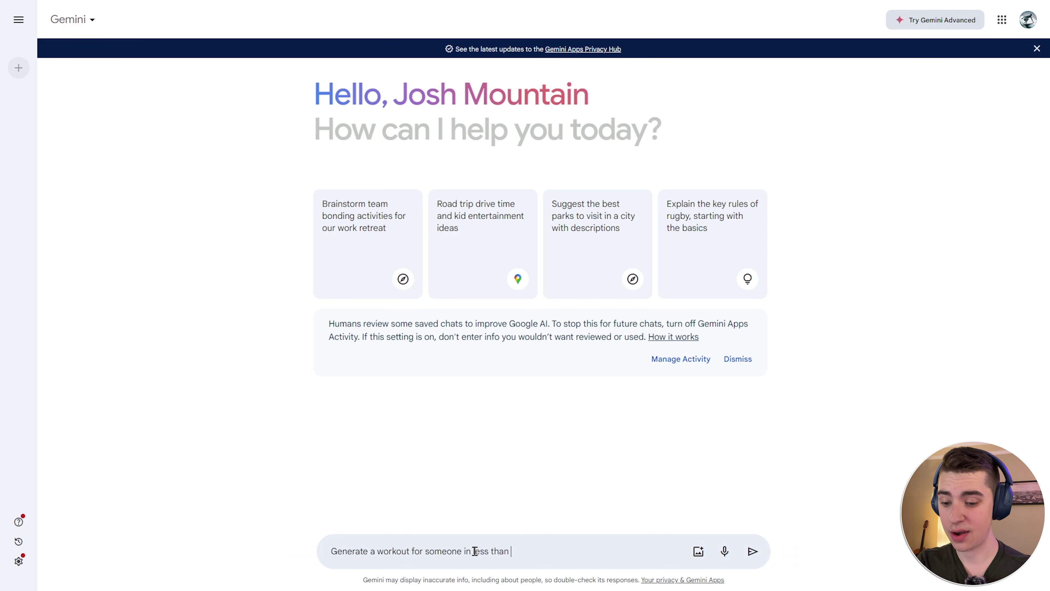
{"action": "type", "text": "an hour"}
{"action": "key", "text": "Return"}
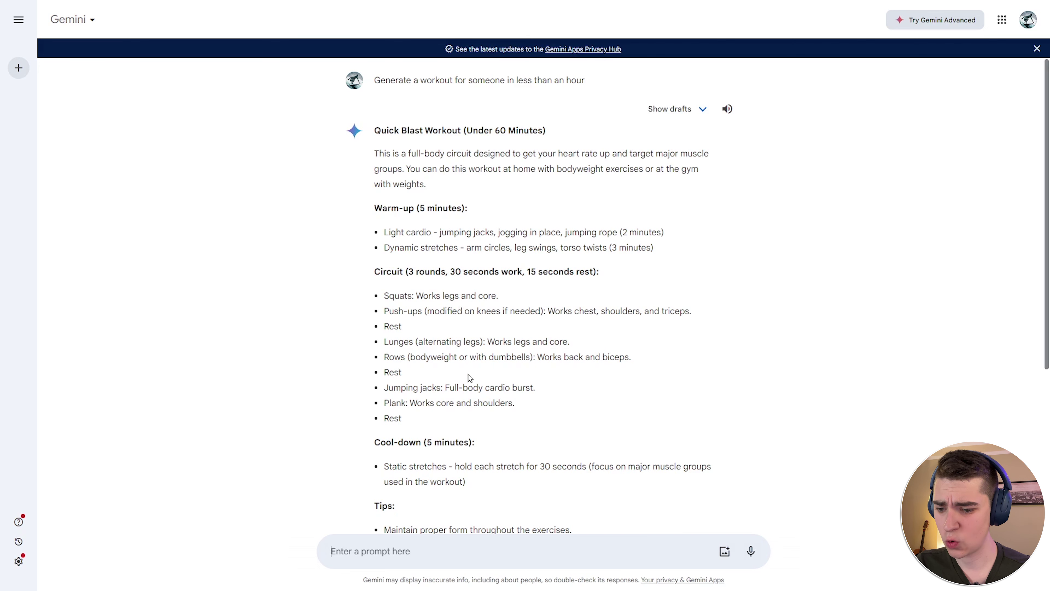
Scroll the workout answer and bring up its Modify response options (Shorter, Longer, Simpler, etc.)
{"action": "scroll", "coordinate": [469, 378], "scroll_direction": "down", "scroll_amount": 6}
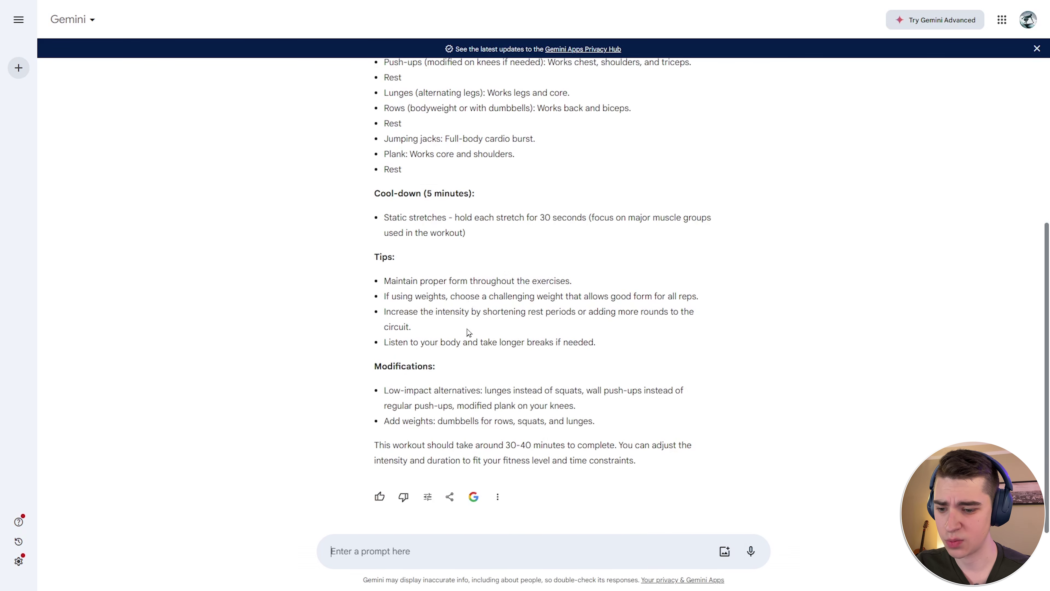
{"action": "left_click", "coordinate": [475, 496]}
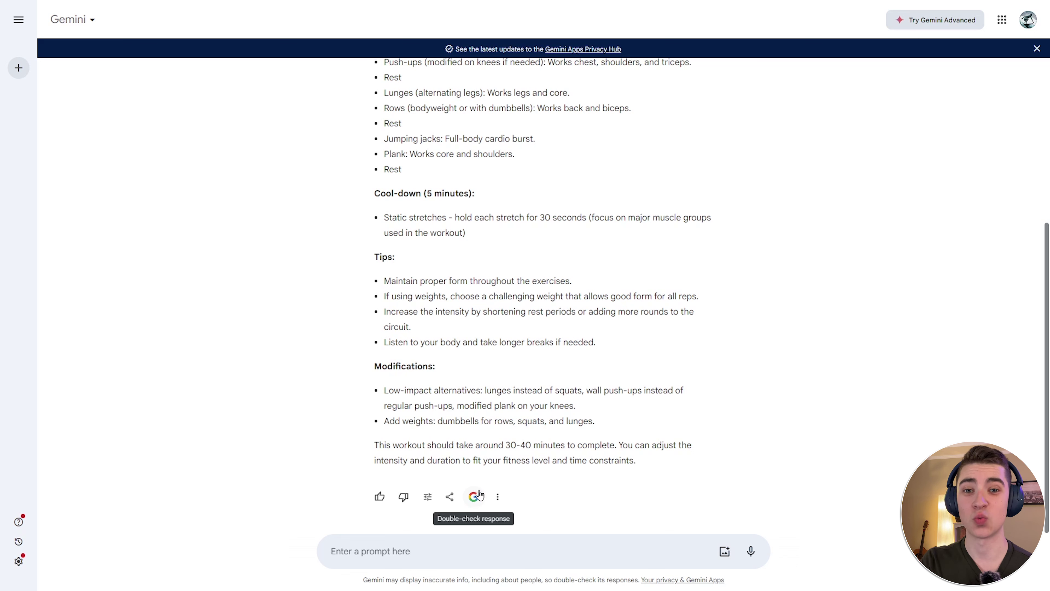
{"action": "left_click", "coordinate": [431, 498]}
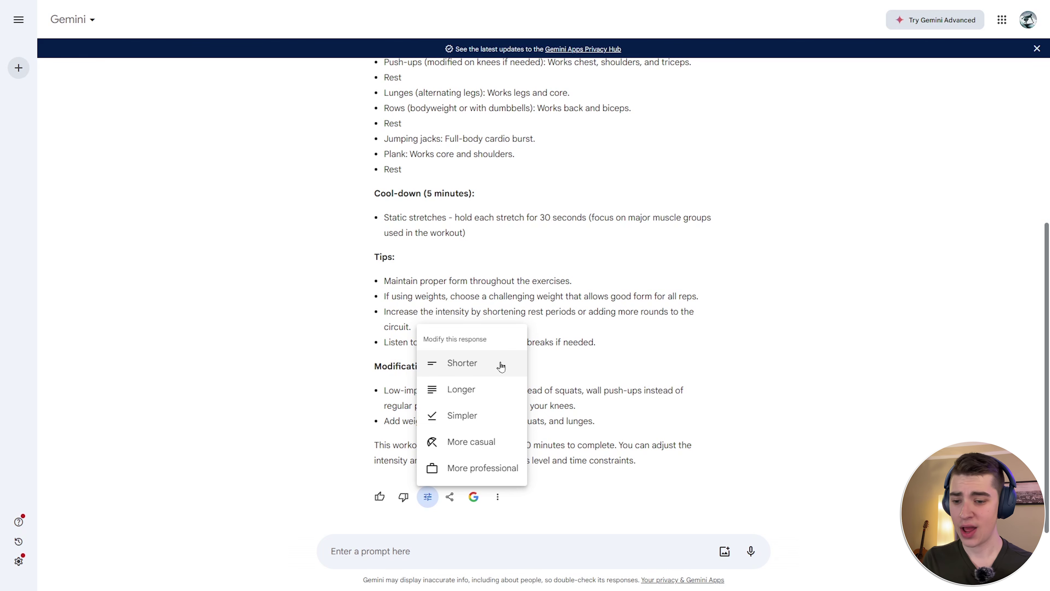
Choose Shorter to condense the plan into a Quick Blast Workout (Under 30 Minutes)
{"action": "left_click", "coordinate": [486, 363]}
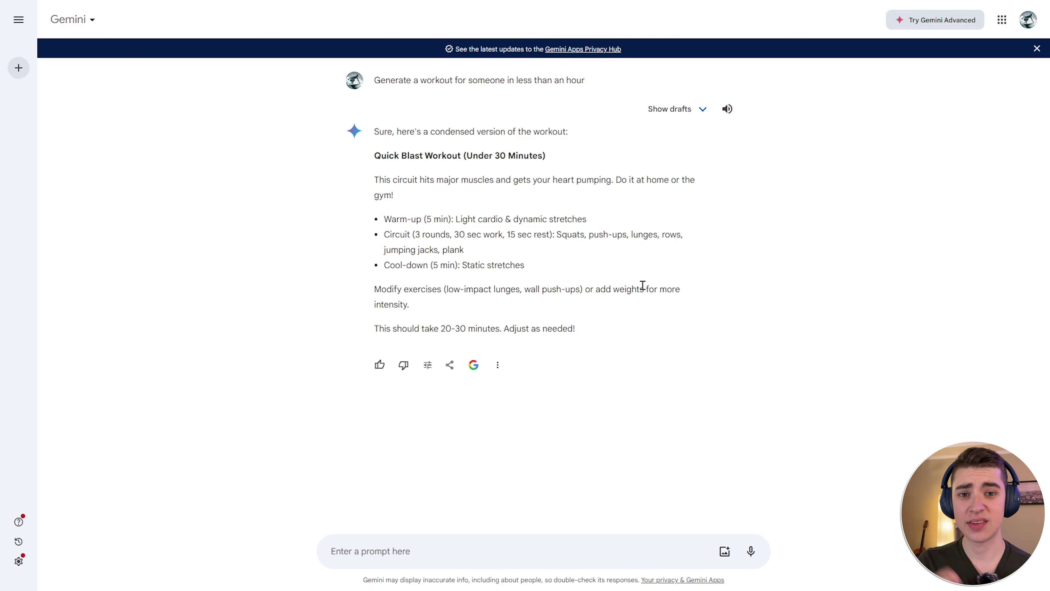
{"action": "left_click", "coordinate": [731, 109]}
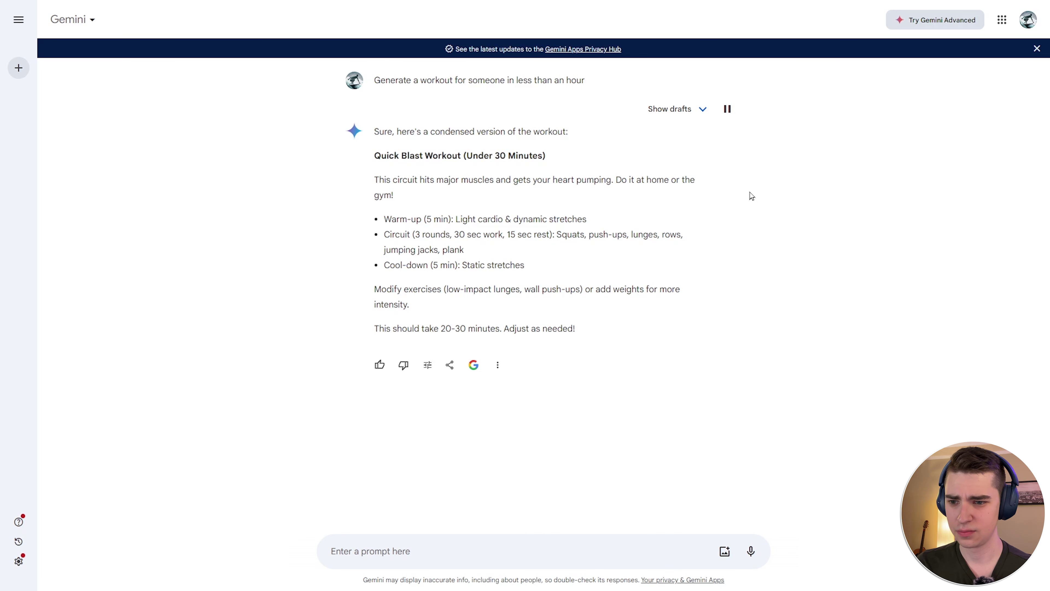
{"action": "left_click", "coordinate": [728, 109]}
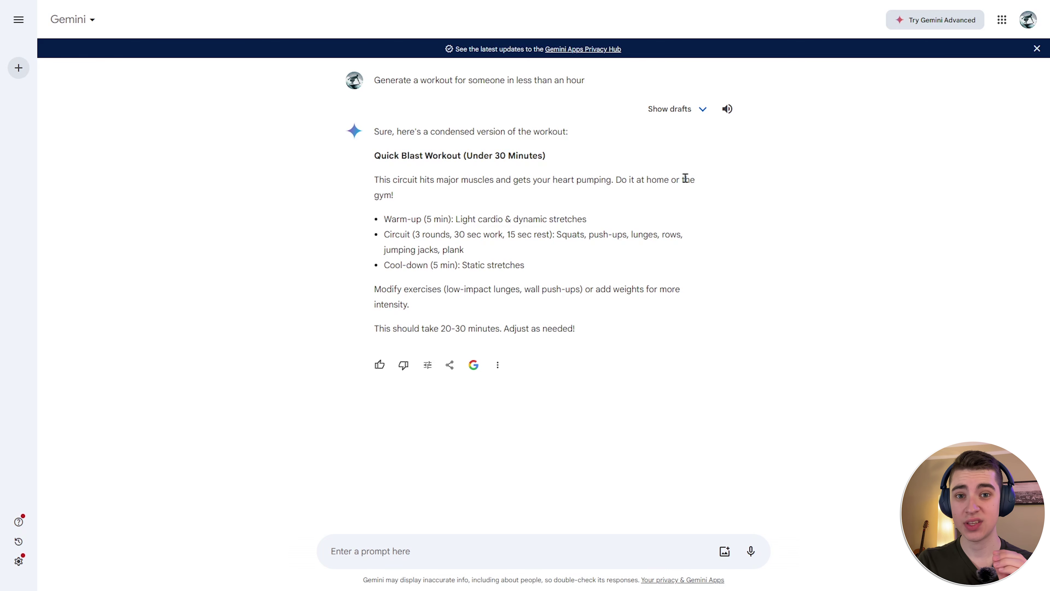
Show drafts and compare Draft 2, Draft 1 and Draft 3, the 25-Minute Blast Workout
{"action": "left_click", "coordinate": [680, 108]}
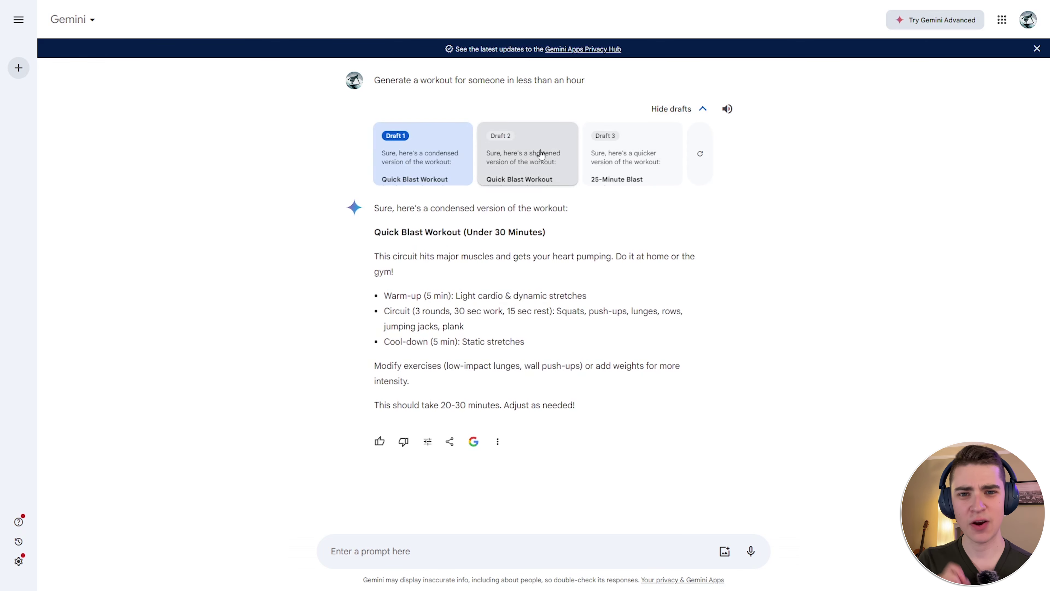
{"action": "left_click", "coordinate": [542, 155]}
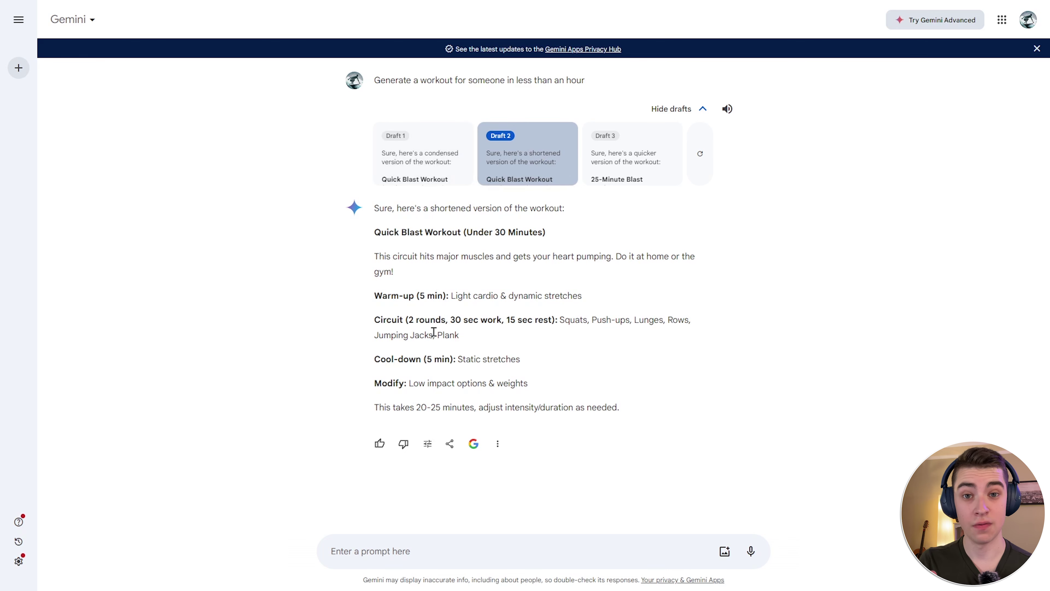
{"action": "left_click", "coordinate": [445, 176]}
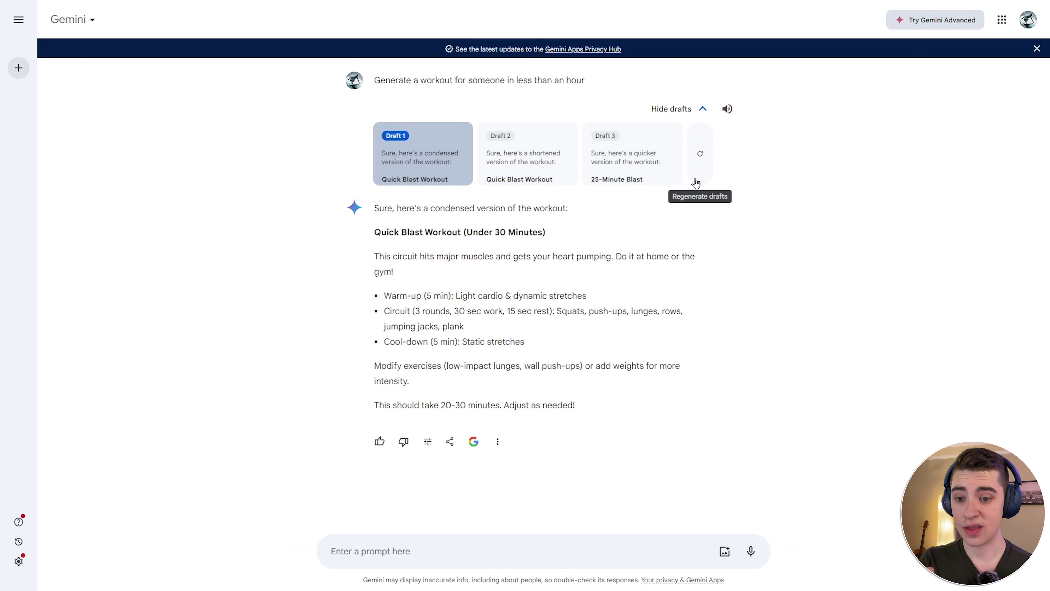
{"action": "left_click", "coordinate": [668, 176]}
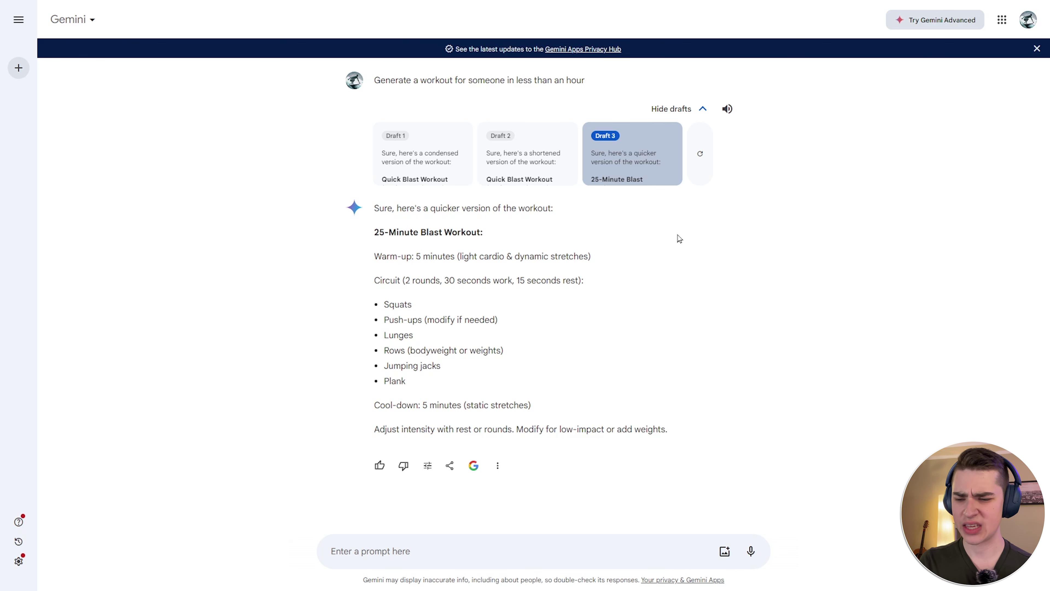
Return to Draft 1, then regenerate the drafts and reveal the new set
{"action": "left_click", "coordinate": [525, 159]}
{"action": "left_click", "coordinate": [422, 159]}
{"action": "left_click", "coordinate": [702, 152]}
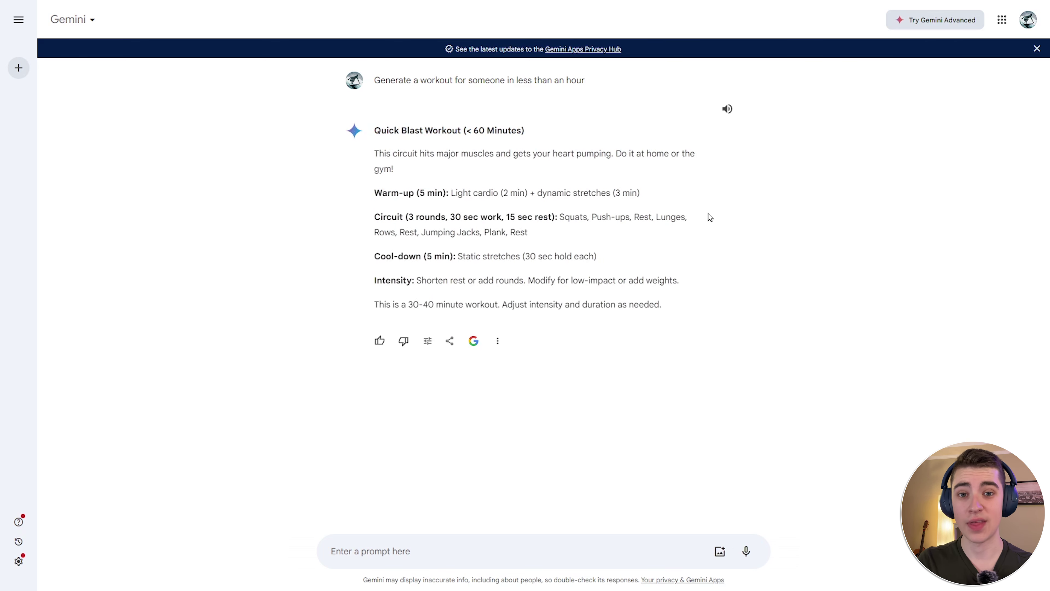
{"action": "left_click", "coordinate": [703, 109]}
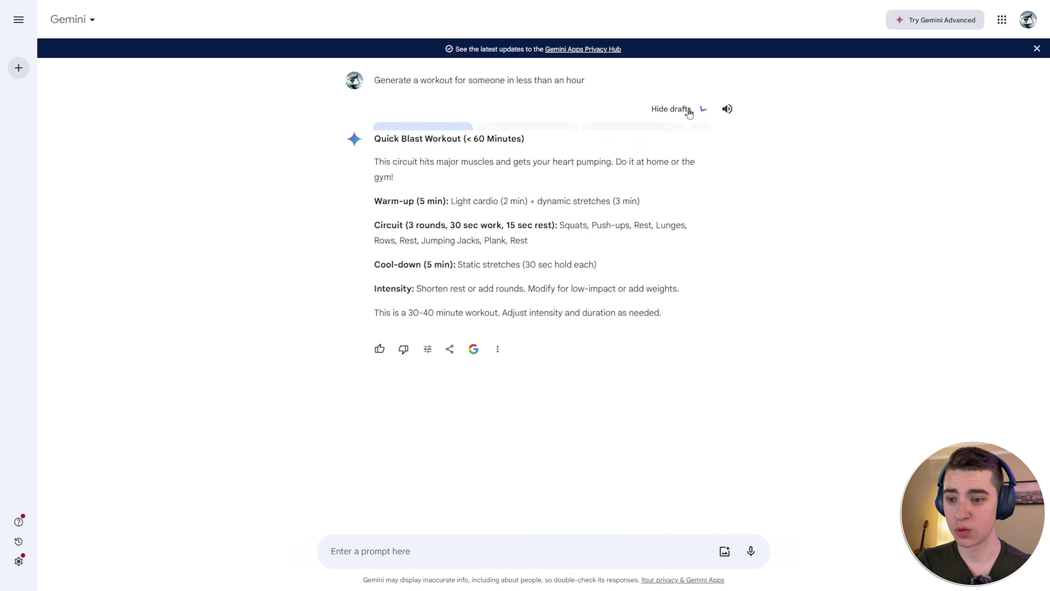
View new Drafts 2 and 3, then send the attached landscape photo asking 'What is this?'
{"action": "left_click", "coordinate": [515, 155]}
{"action": "left_click", "coordinate": [627, 152]}
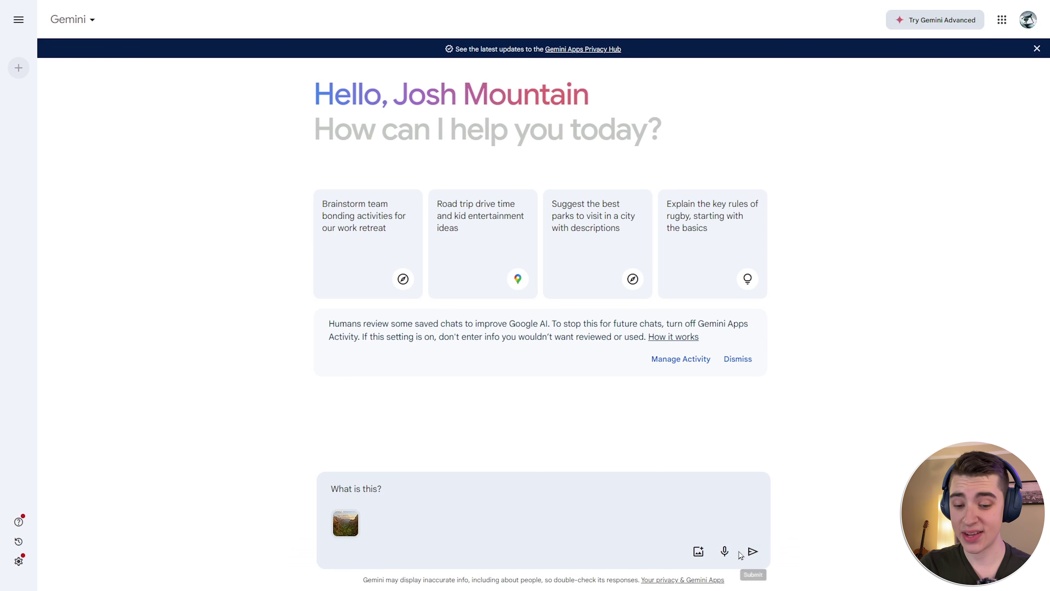
{"action": "left_click", "coordinate": [752, 551]}
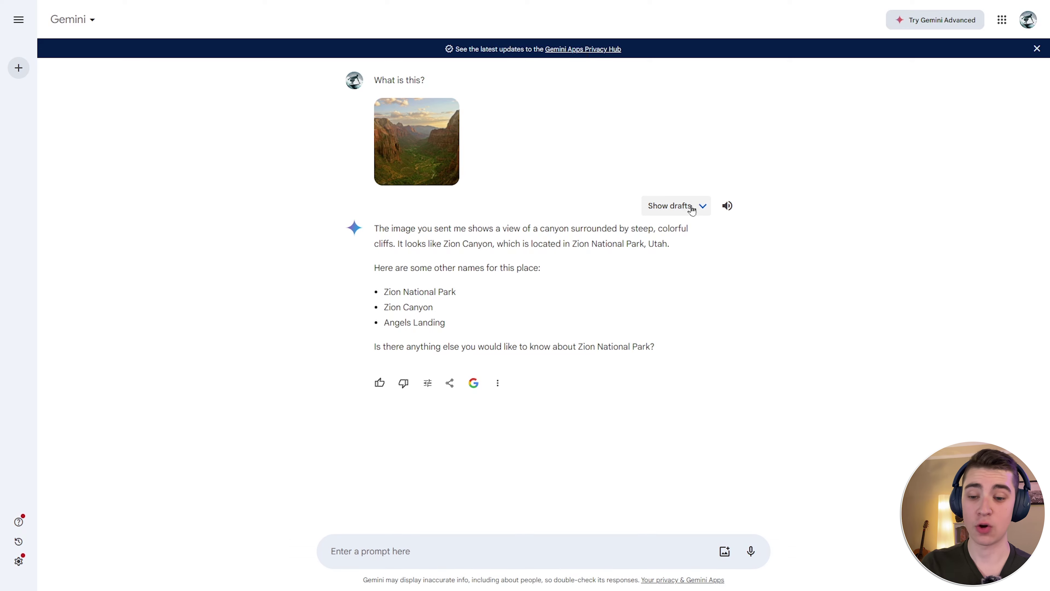
Show the canyon answer's drafts, selecting text in Draft 2 and then Draft 3 about Angels Landing
{"action": "left_click", "coordinate": [695, 206]}
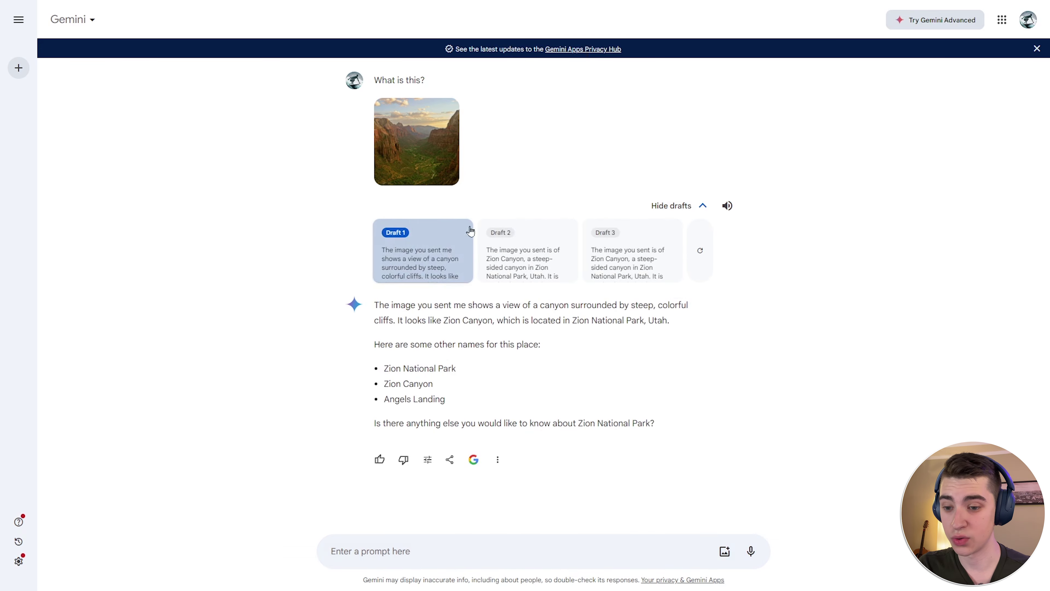
{"action": "left_click", "coordinate": [520, 237]}
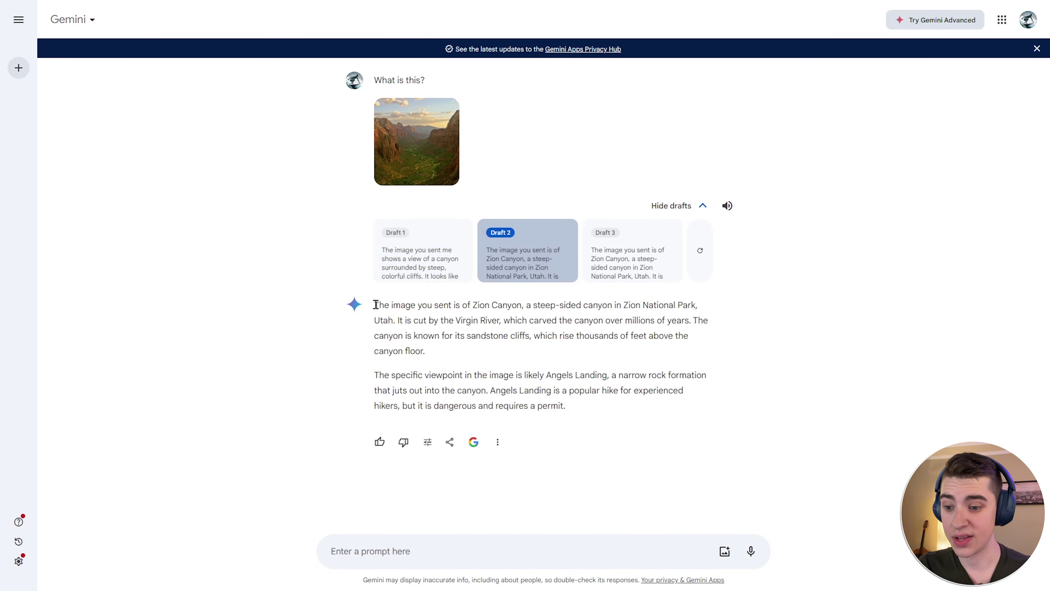
{"action": "left_click_drag", "start_coordinate": [379, 305], "coordinate": [524, 307]}
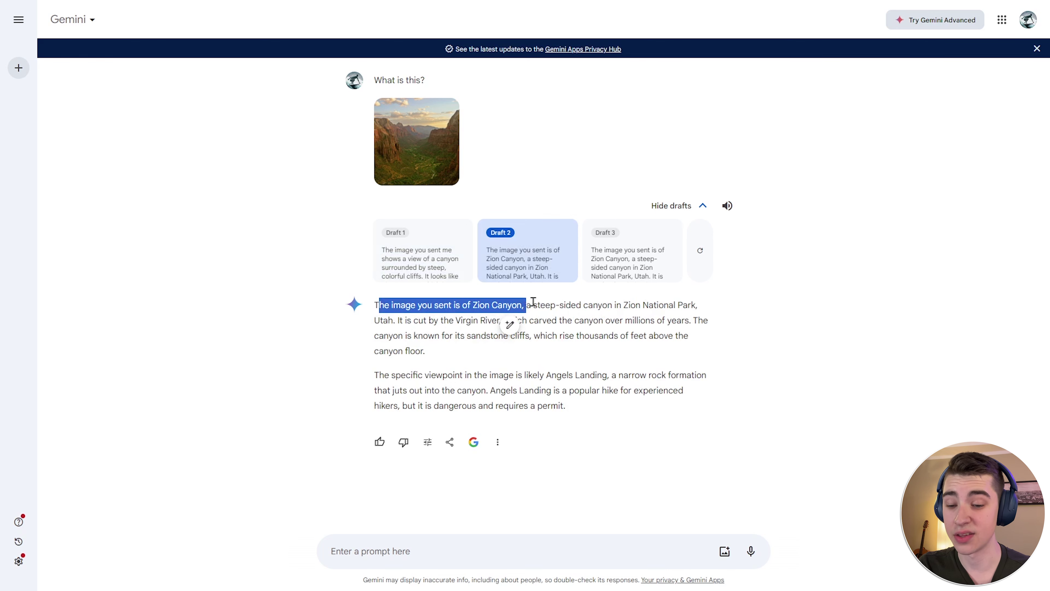
{"action": "left_click", "coordinate": [628, 250]}
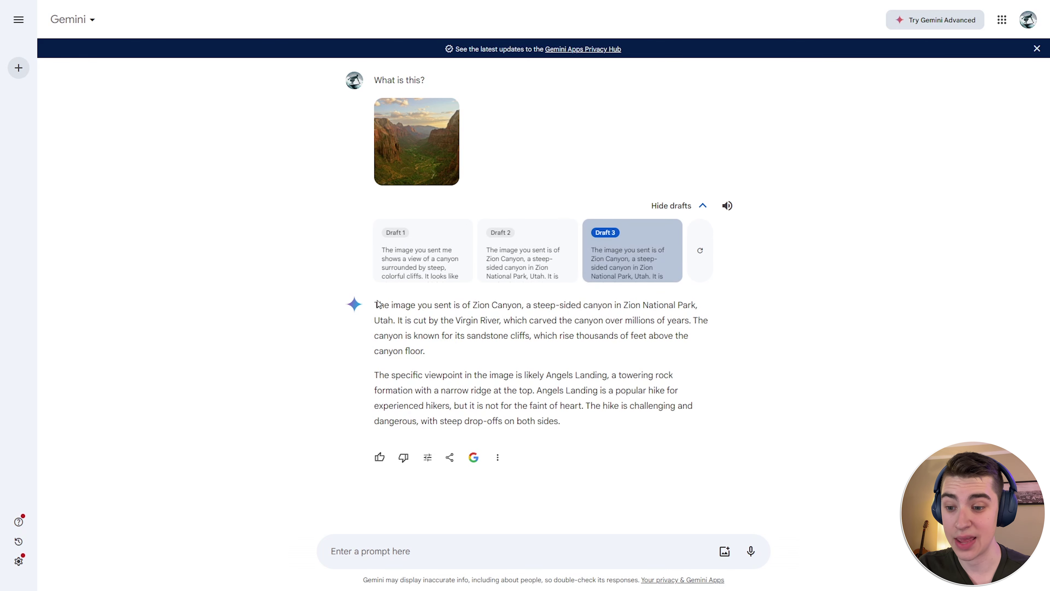
{"action": "mouse_move", "coordinate": [378, 305]}
{"action": "left_mouse_down"}
{"action": "mouse_move", "coordinate": [526, 375]}
{"action": "mouse_move", "coordinate": [591, 420]}
{"action": "left_mouse_up"}
{"action": "left_click", "coordinate": [591, 421]}
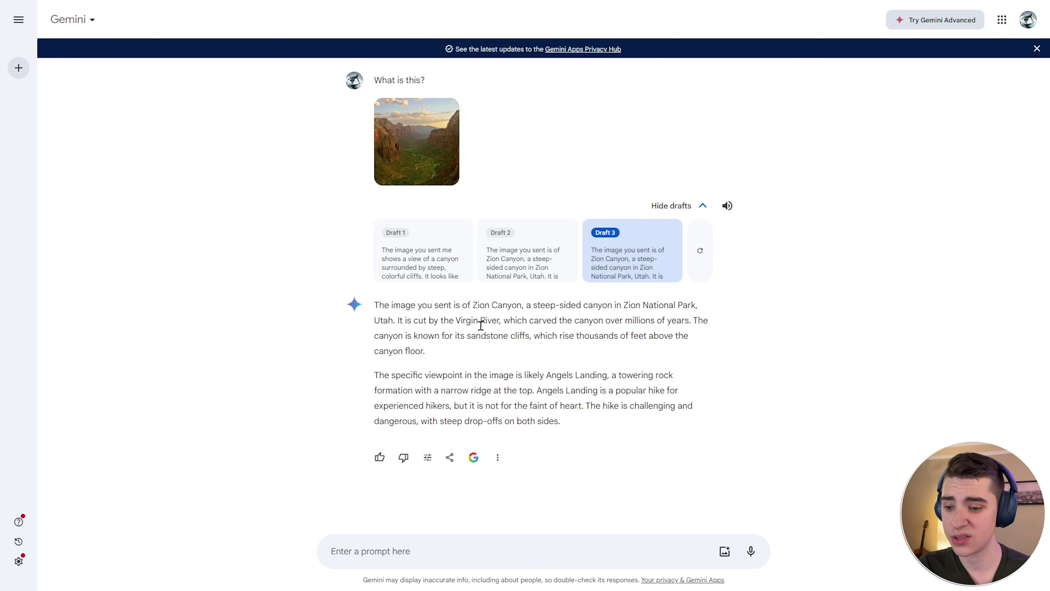
Ask Gemini to Remove the first sentence ending in Utah, then dismiss the error and hide drafts
{"action": "left_click_drag", "start_coordinate": [375, 304], "coordinate": [394, 321]}
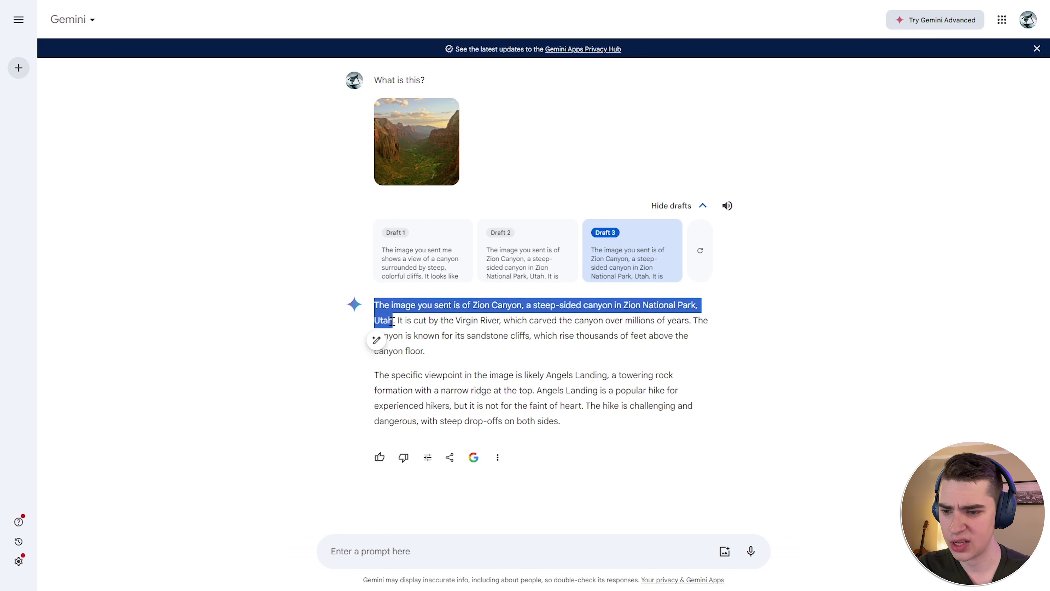
{"action": "left_click", "coordinate": [378, 342]}
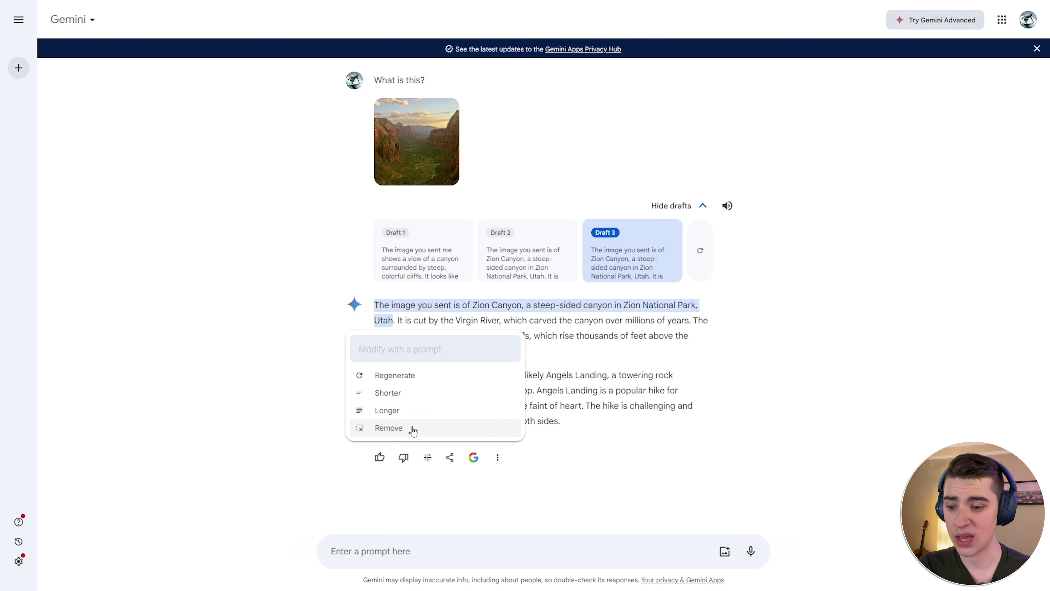
{"action": "mouse_move", "coordinate": [399, 340]}
{"action": "left_mouse_down"}
{"action": "mouse_move", "coordinate": [352, 303]}
{"action": "mouse_move", "coordinate": [710, 322]}
{"action": "mouse_move", "coordinate": [393, 322]}
{"action": "left_mouse_up"}
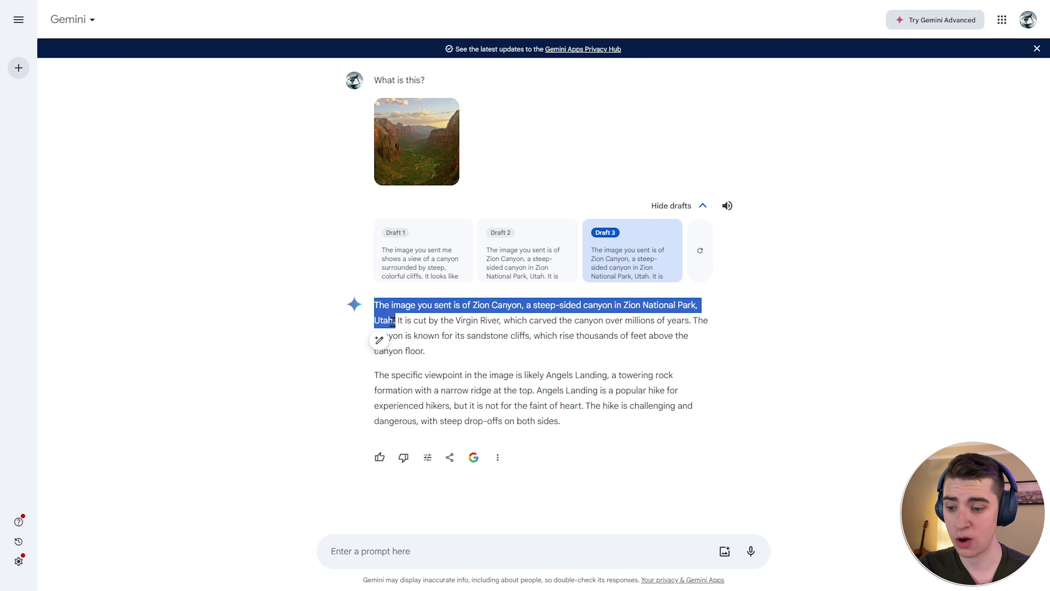
{"action": "left_click", "coordinate": [379, 340]}
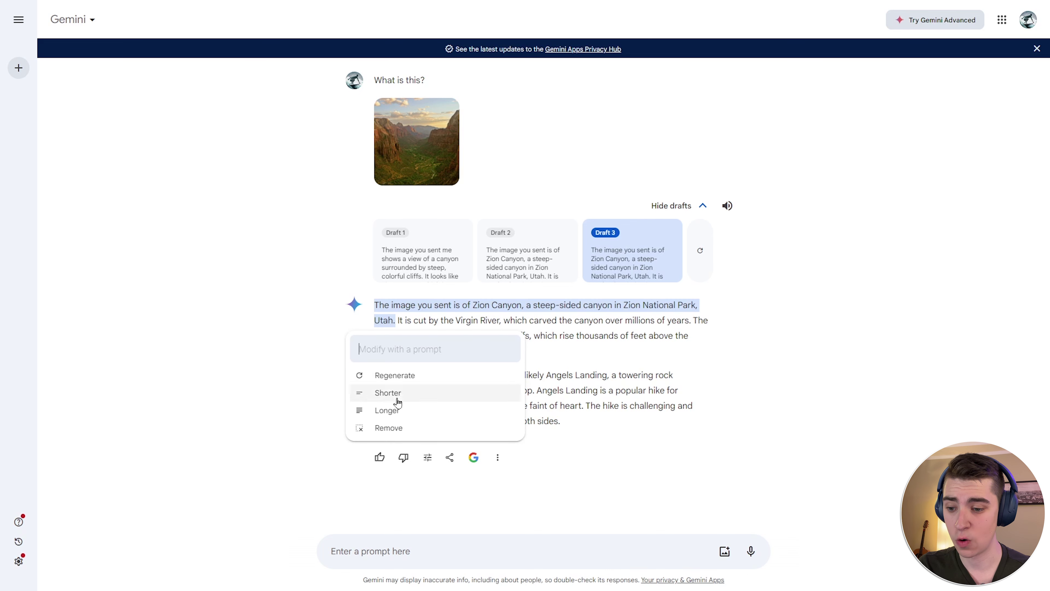
{"action": "left_click", "coordinate": [406, 429]}
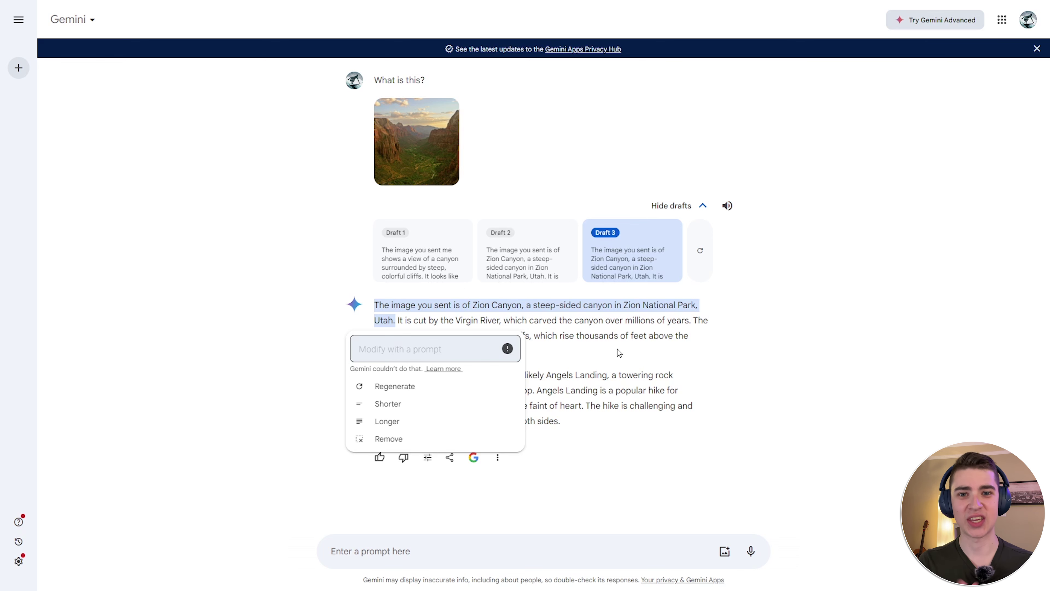
{"action": "left_click", "coordinate": [276, 412]}
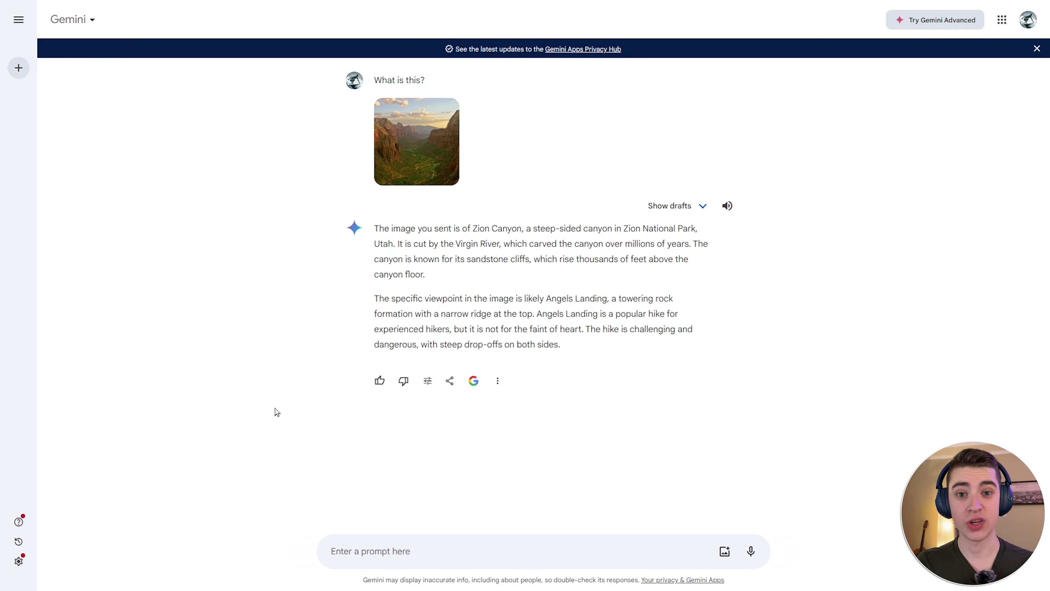
Go to Settings > Extensions, dismiss the 'Extend your reach' intro, and scroll the extension cards
{"action": "left_click", "coordinate": [18, 561]}
{"action": "left_click", "coordinate": [79, 513]}
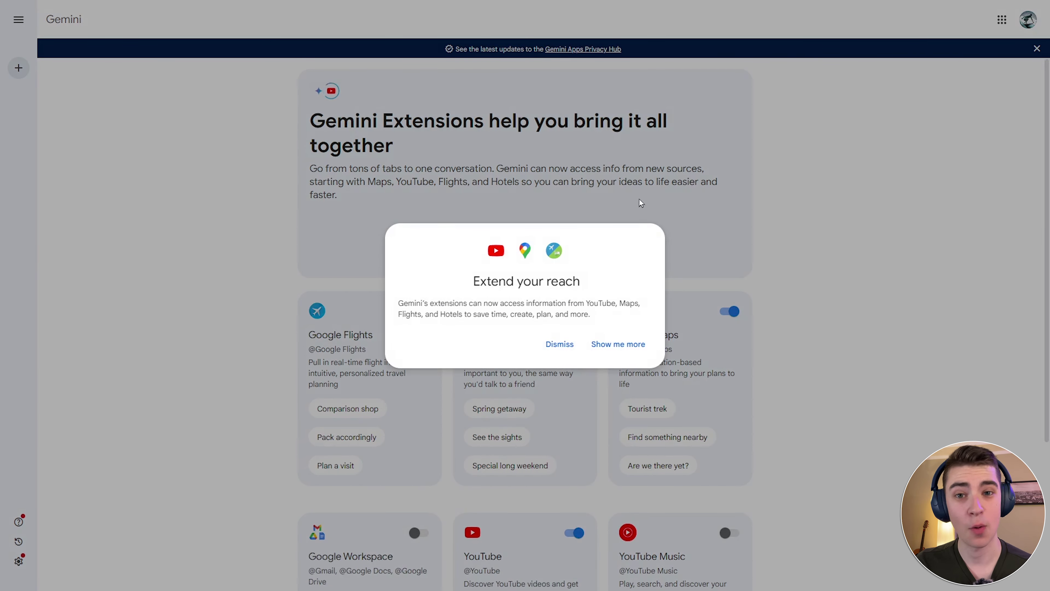
{"action": "left_click", "coordinate": [561, 346]}
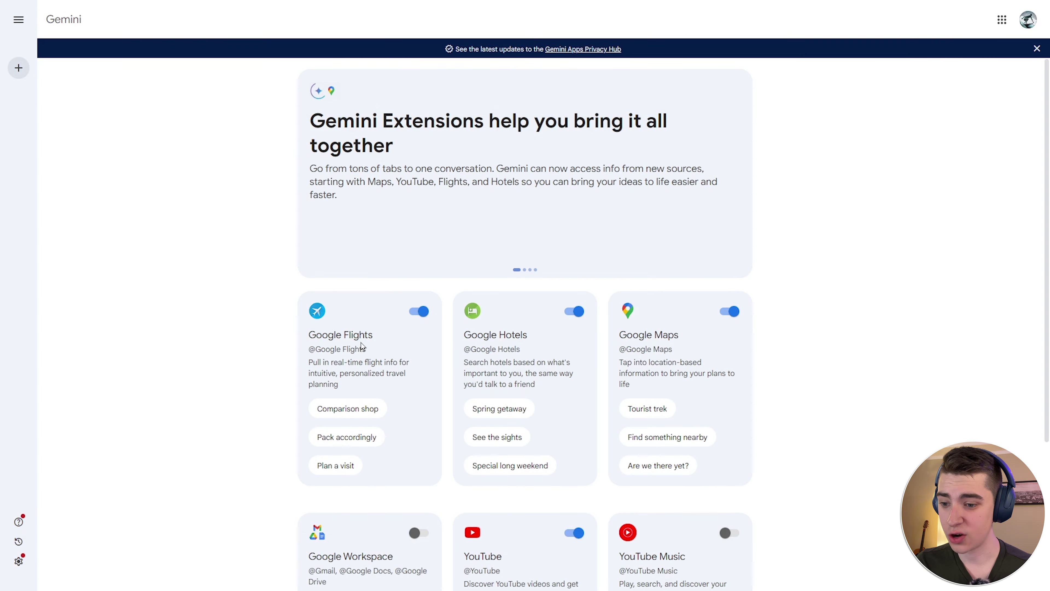
{"action": "scroll", "coordinate": [450, 241], "scroll_direction": "down", "scroll_amount": 3}
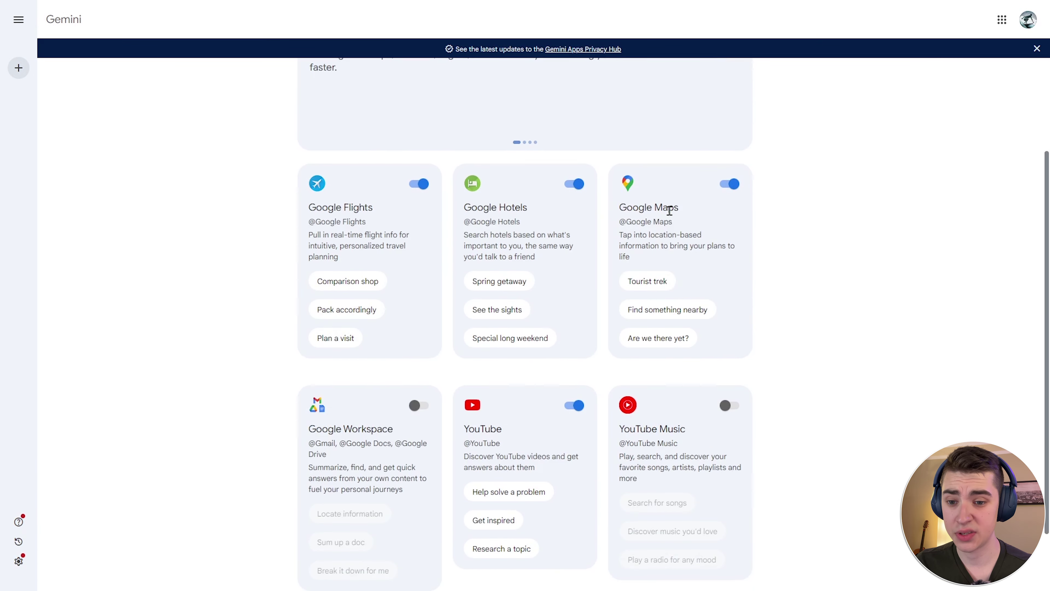
{"action": "scroll", "coordinate": [589, 305], "scroll_direction": "down", "scroll_amount": 2}
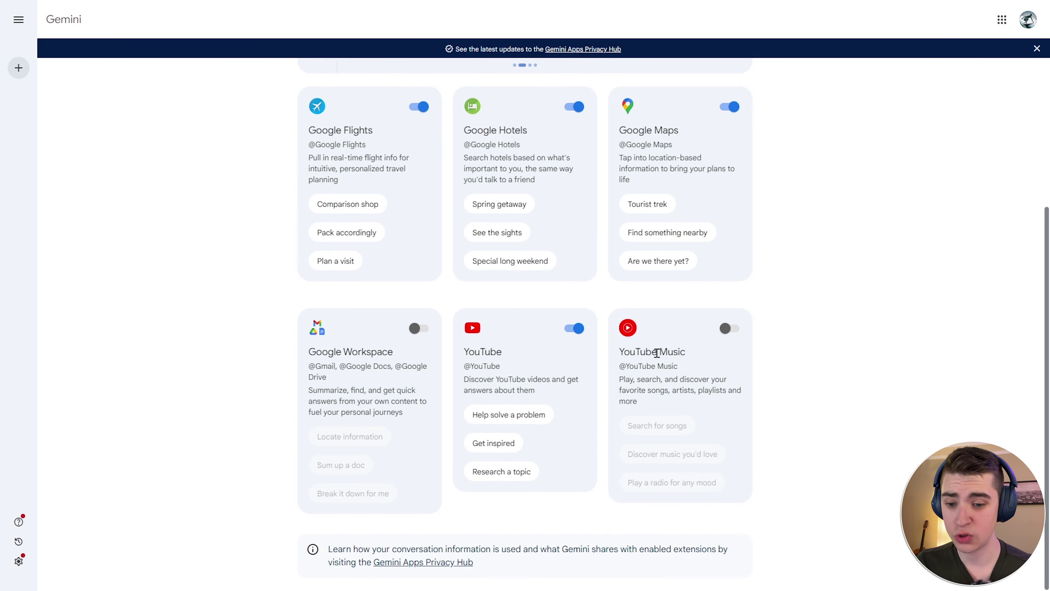
{"action": "scroll", "coordinate": [837, 318], "scroll_direction": "up", "scroll_amount": 5}
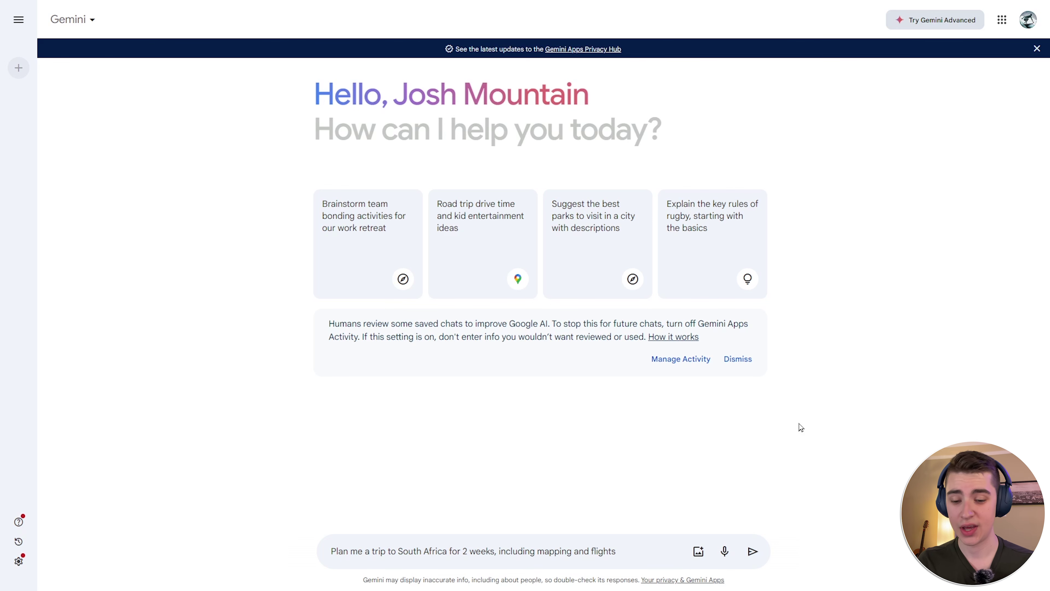
Send the two-week South Africa trip request and read through the plan and Google Flights table
{"action": "left_click", "coordinate": [752, 551]}
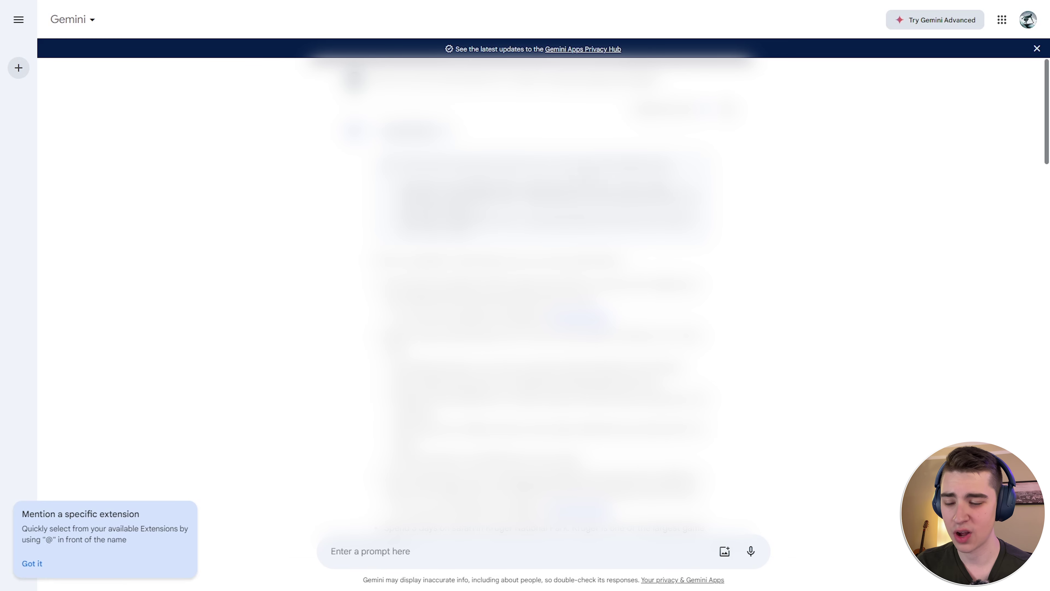
{"action": "scroll", "coordinate": [542, 289], "scroll_direction": "down", "scroll_amount": 3}
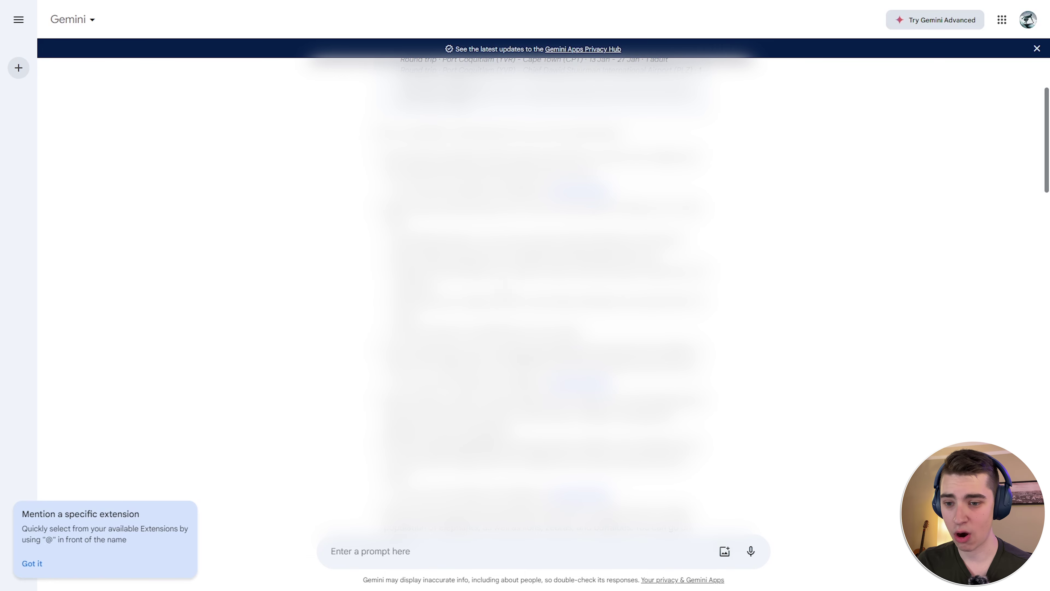
{"action": "scroll", "coordinate": [312, 329], "scroll_direction": "down", "scroll_amount": 3}
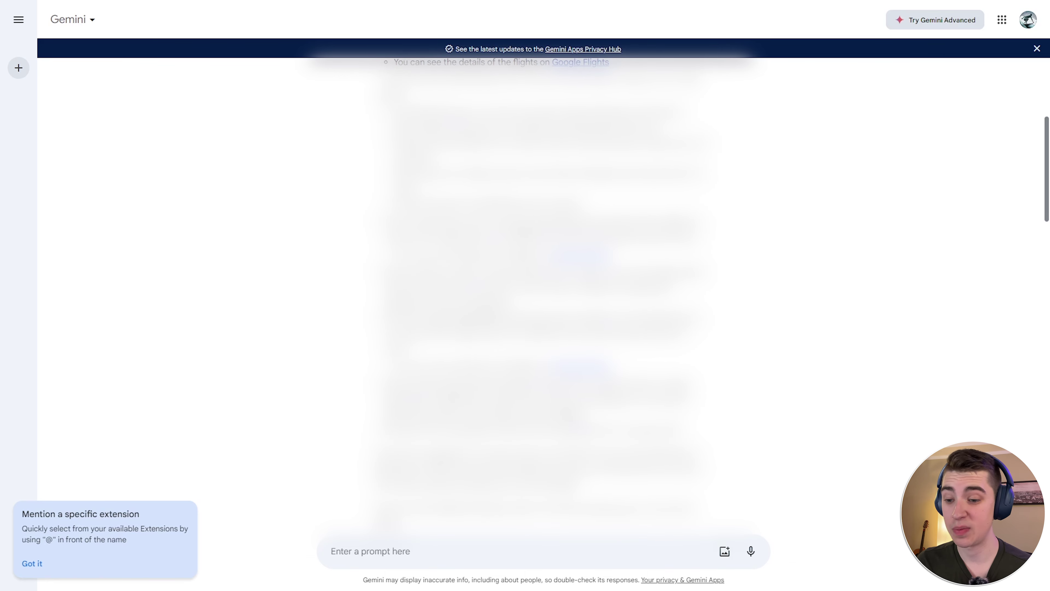
{"action": "scroll", "coordinate": [537, 290], "scroll_direction": "down", "scroll_amount": 3}
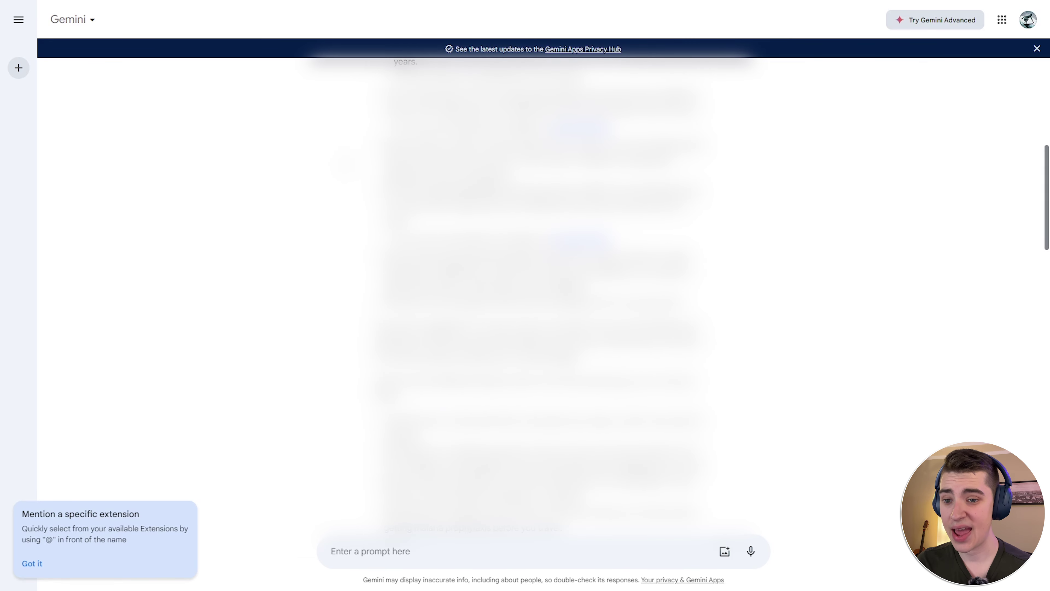
{"action": "scroll", "coordinate": [290, 235], "scroll_direction": "down", "scroll_amount": 8}
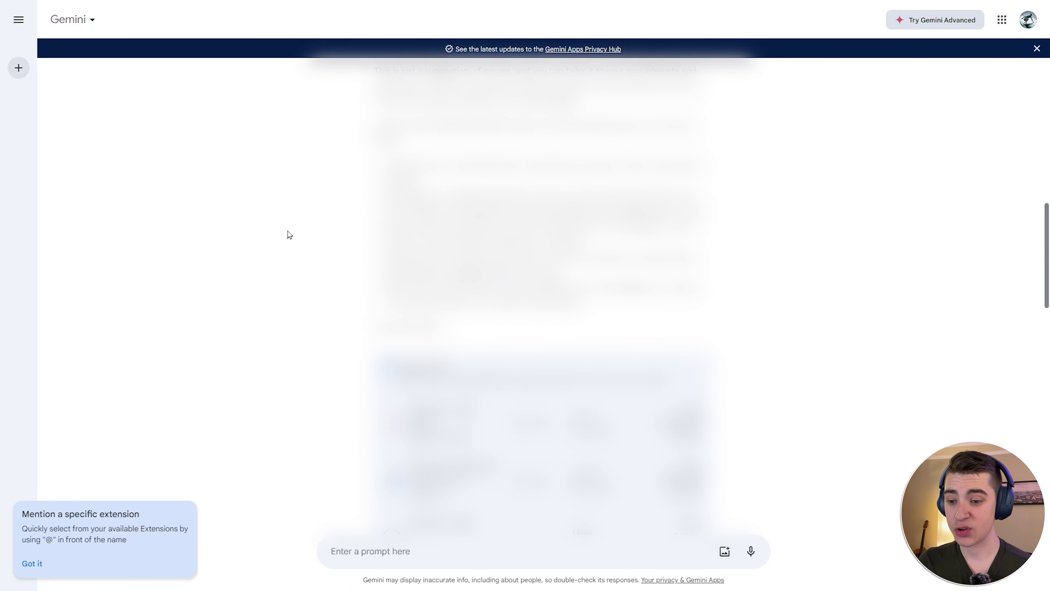
{"action": "scroll", "coordinate": [290, 235], "scroll_direction": "down", "scroll_amount": 3}
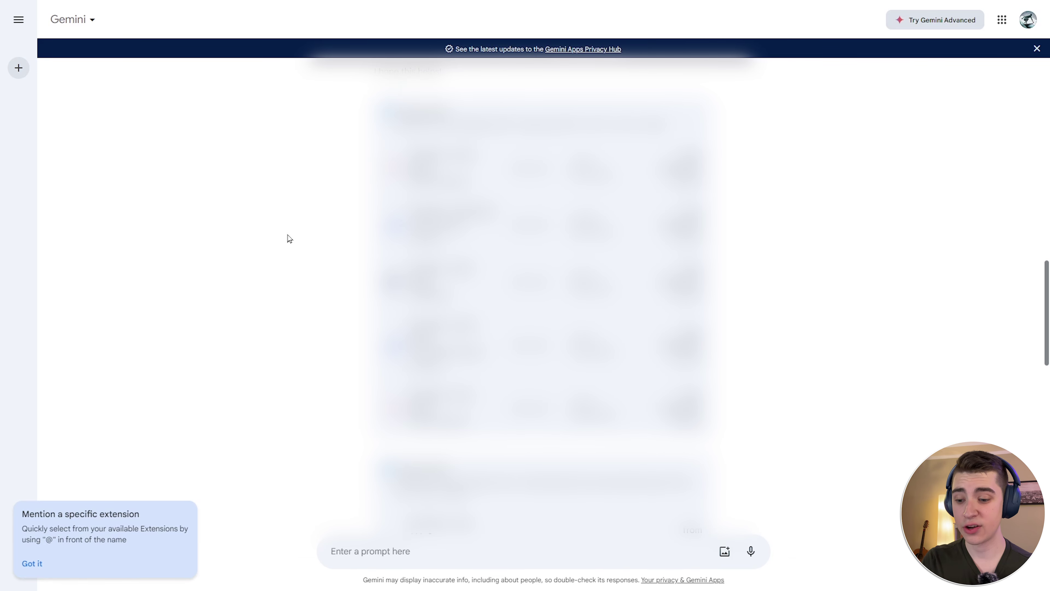
{"action": "scroll", "coordinate": [289, 239], "scroll_direction": "down", "scroll_amount": 3}
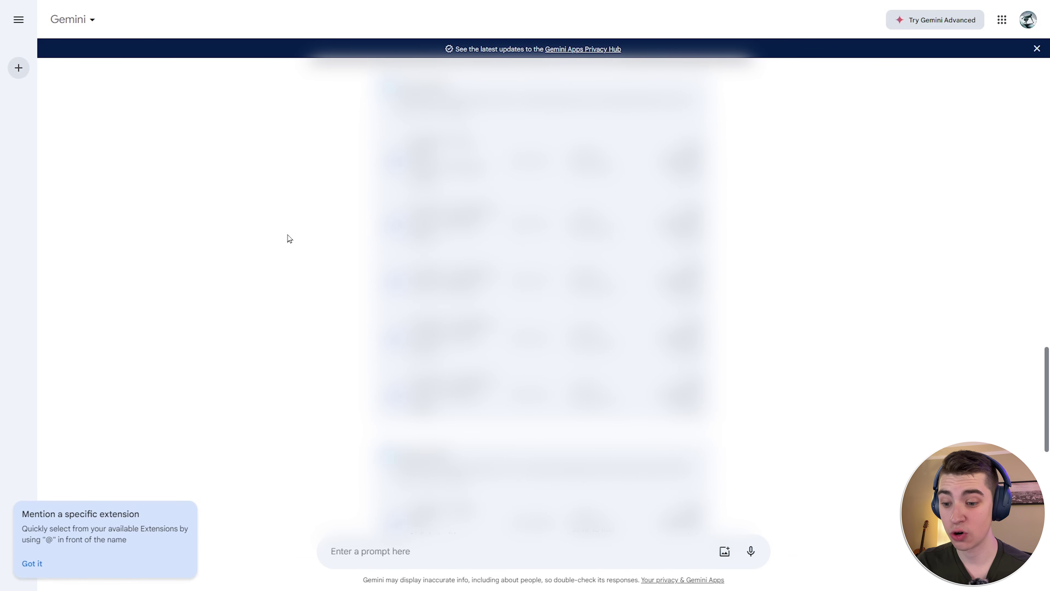
{"action": "scroll", "coordinate": [289, 238], "scroll_direction": "down", "scroll_amount": 3}
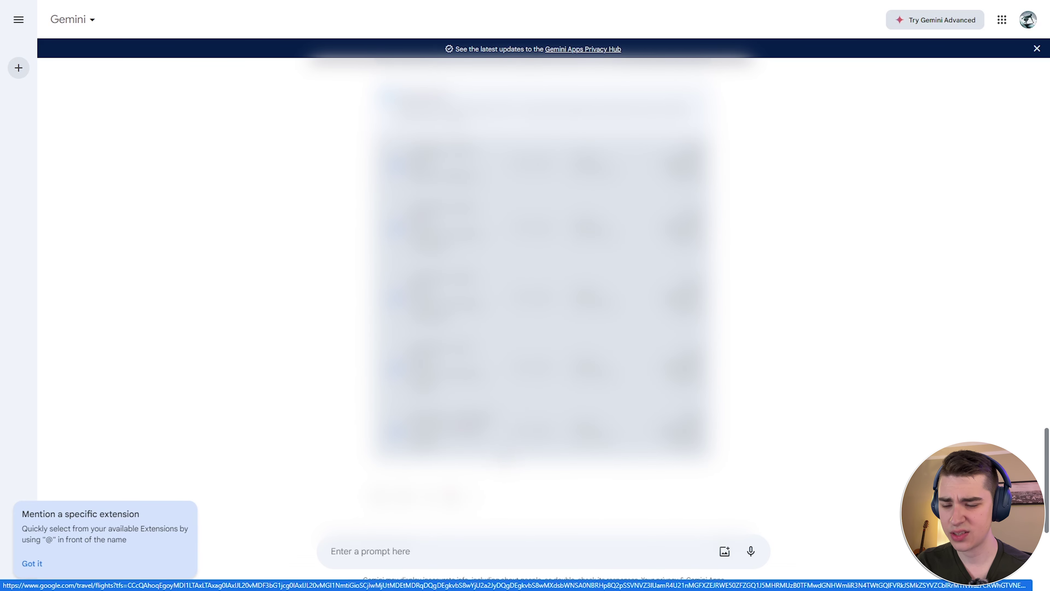
{"action": "scroll", "coordinate": [541, 290], "scroll_direction": "up", "scroll_amount": 10}
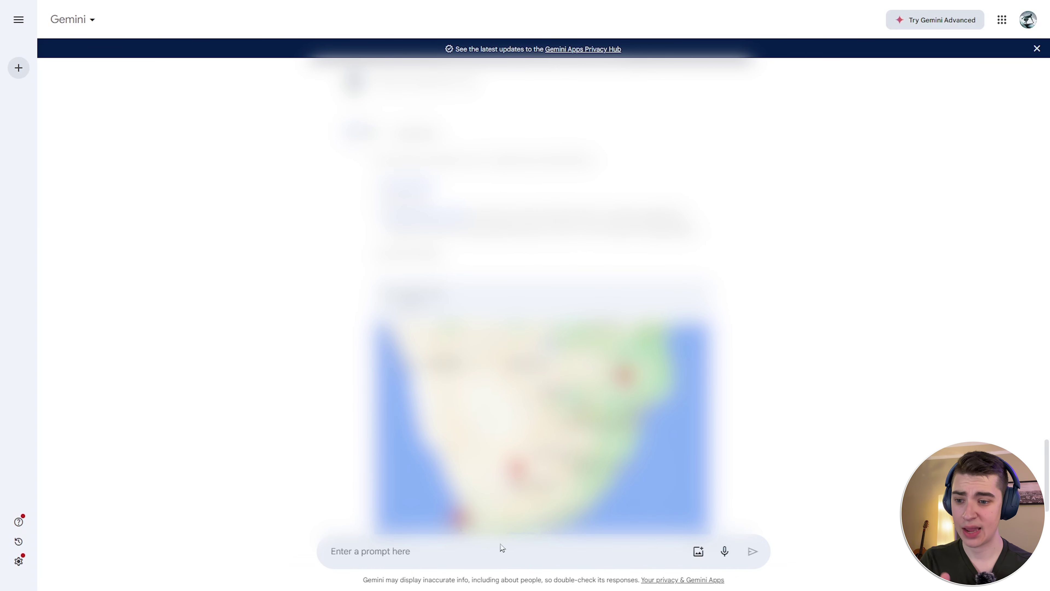
{"action": "scroll", "coordinate": [792, 316], "scroll_direction": "down", "scroll_amount": 3}
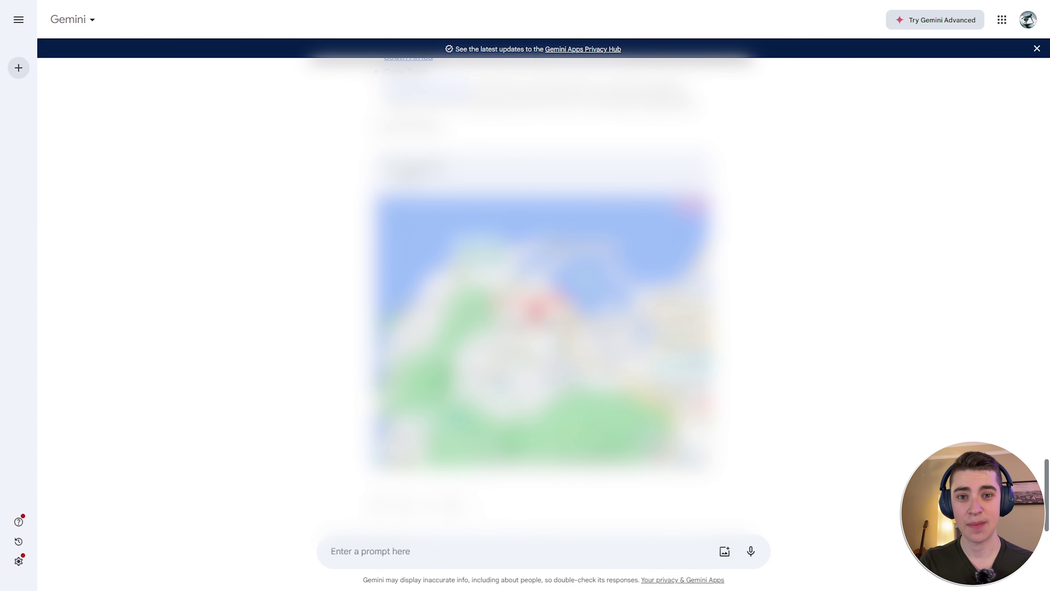
{"action": "scroll", "coordinate": [170, 240], "scroll_direction": "down", "scroll_amount": 1}
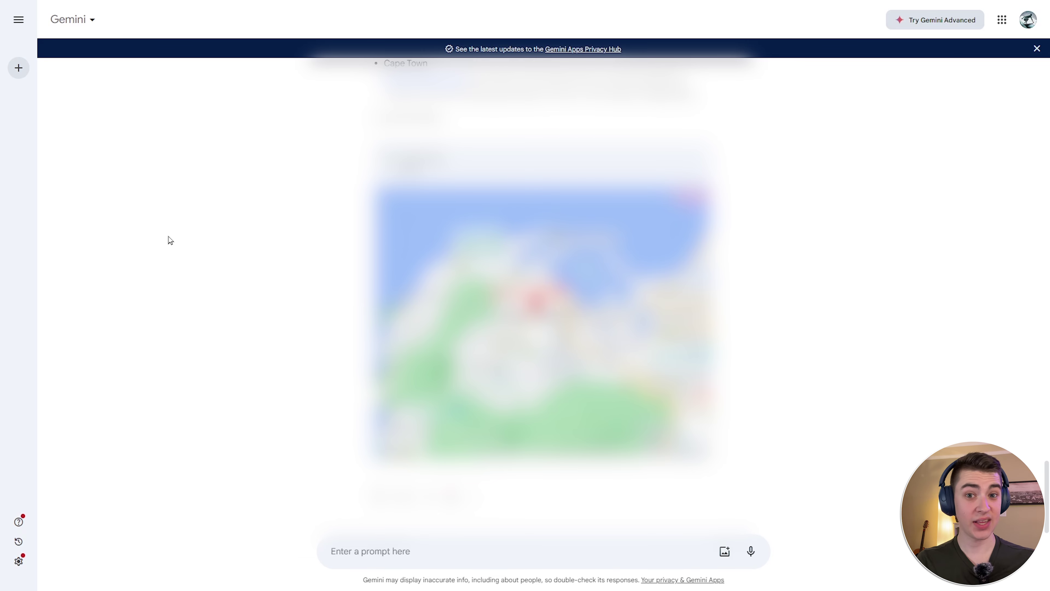
Ask Gemini to 'Generate an image of the trip' and enlarge the first landscape-and-wildlife collage
{"action": "left_click", "coordinate": [342, 547]}
{"action": "type", "text": "Ge"}
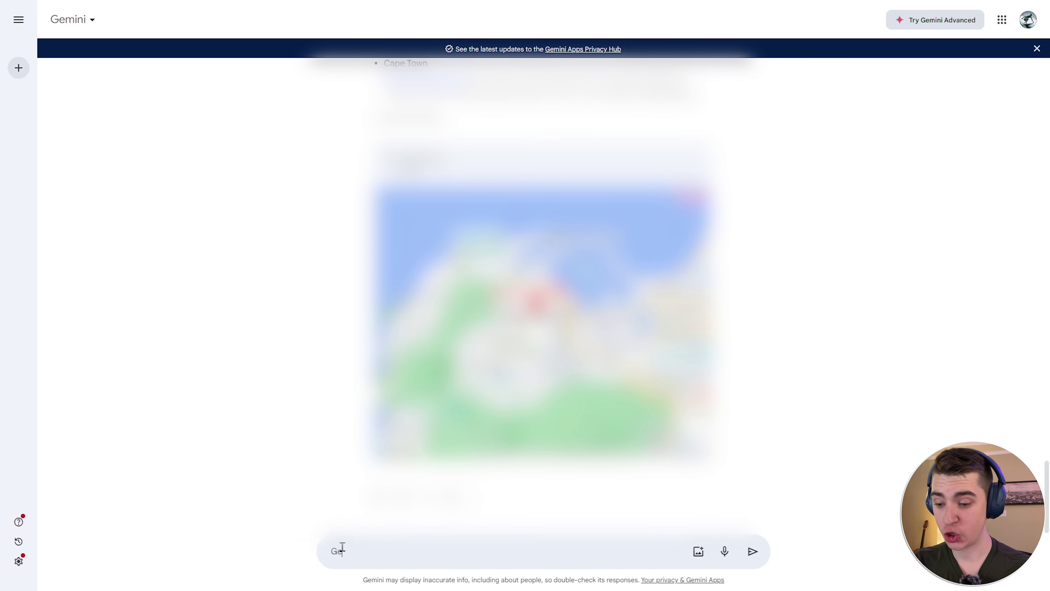
{"action": "type", "text": "nerate an image o"}
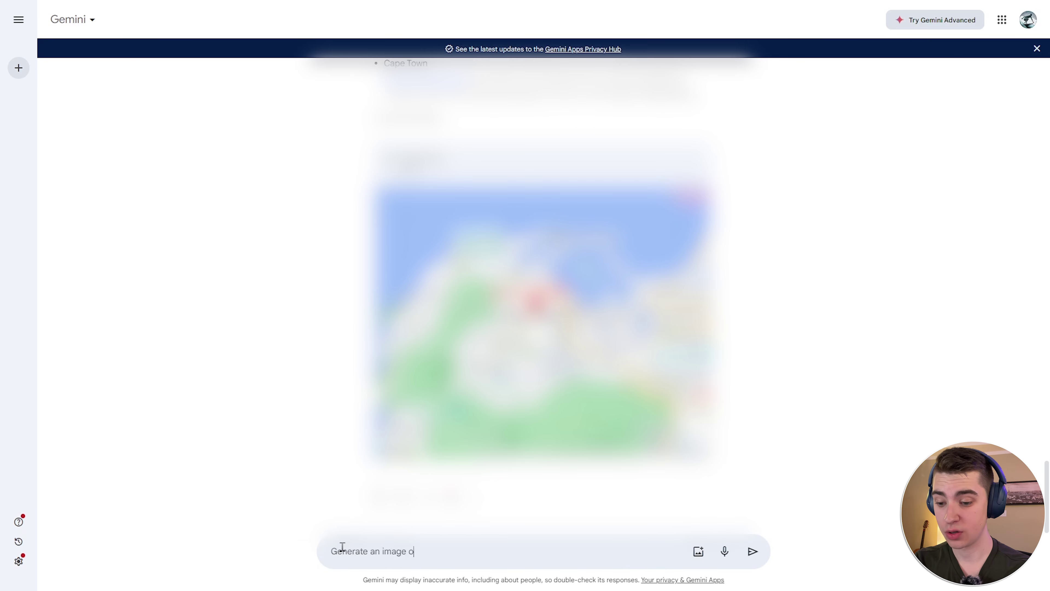
{"action": "type", "text": "f the trip"}
{"action": "key", "text": "Return"}
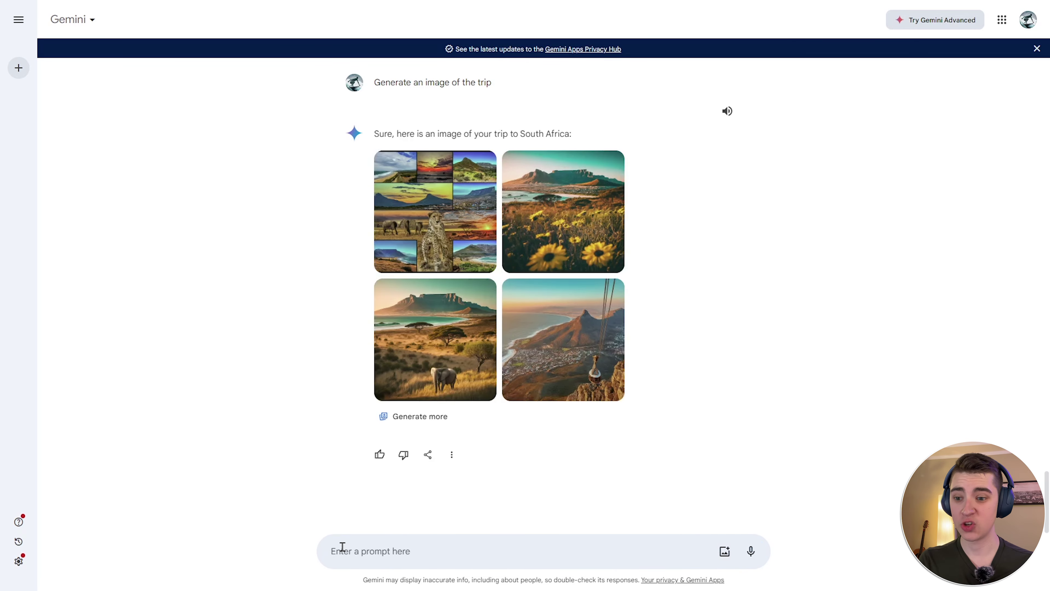
{"action": "left_click", "coordinate": [422, 207]}
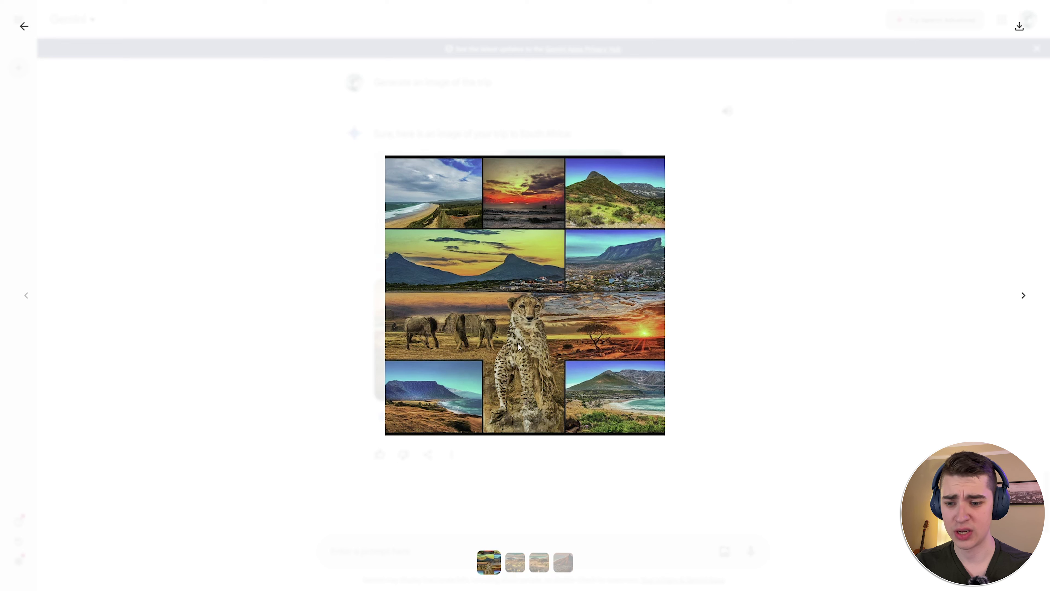
{"action": "left_click", "coordinate": [1015, 296]}
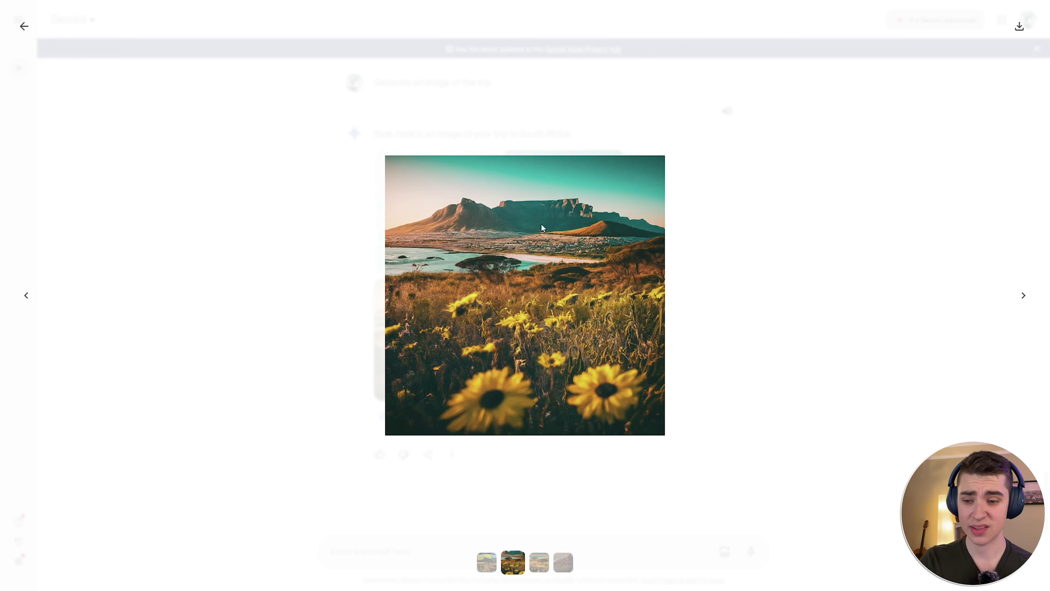
{"action": "left_click", "coordinate": [1025, 296]}
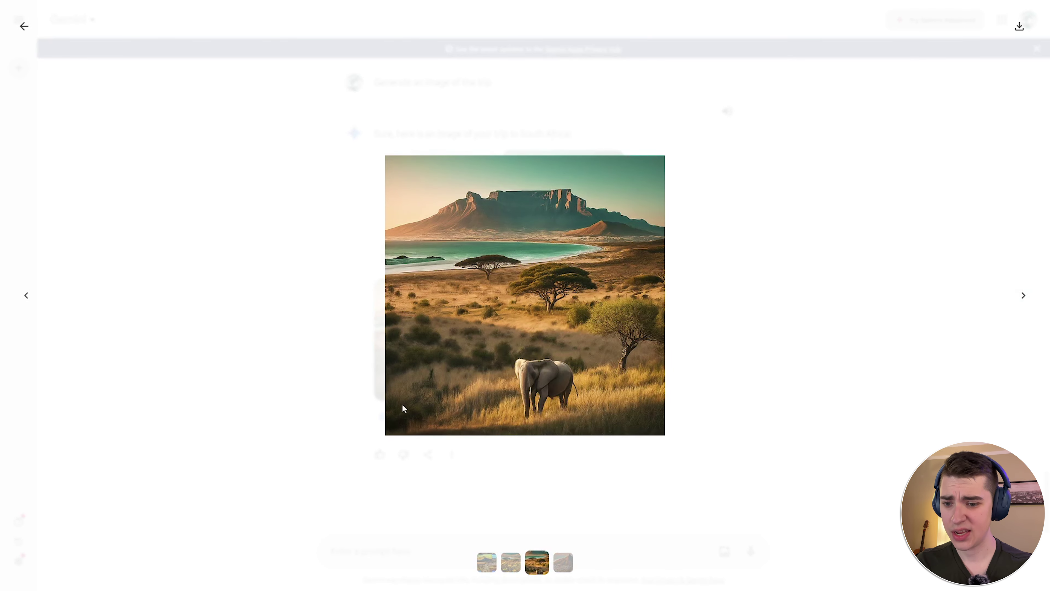
{"action": "left_click", "coordinate": [1025, 293]}
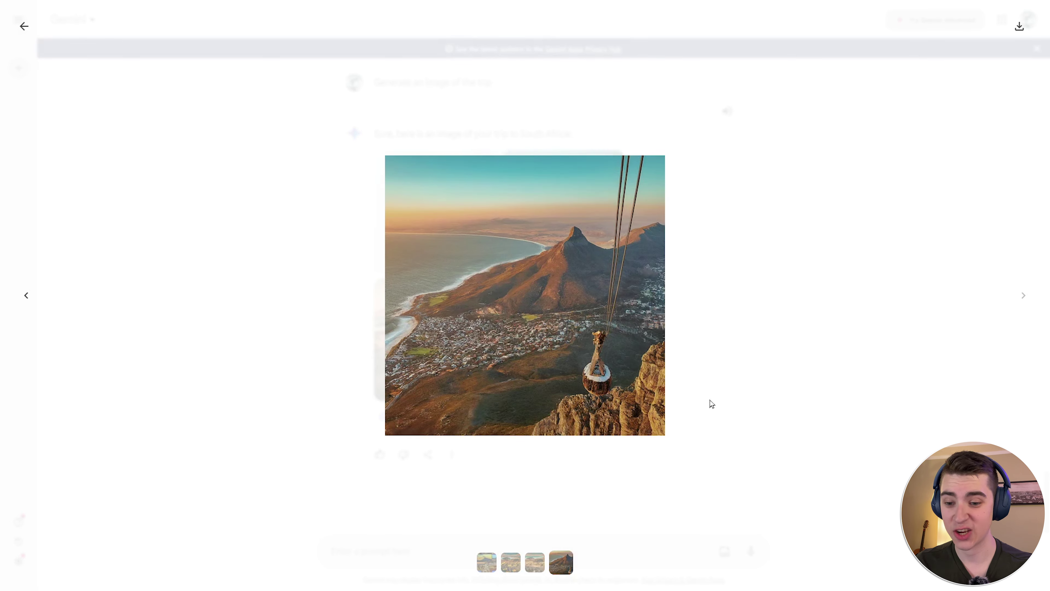
{"action": "left_click", "coordinate": [676, 366]}
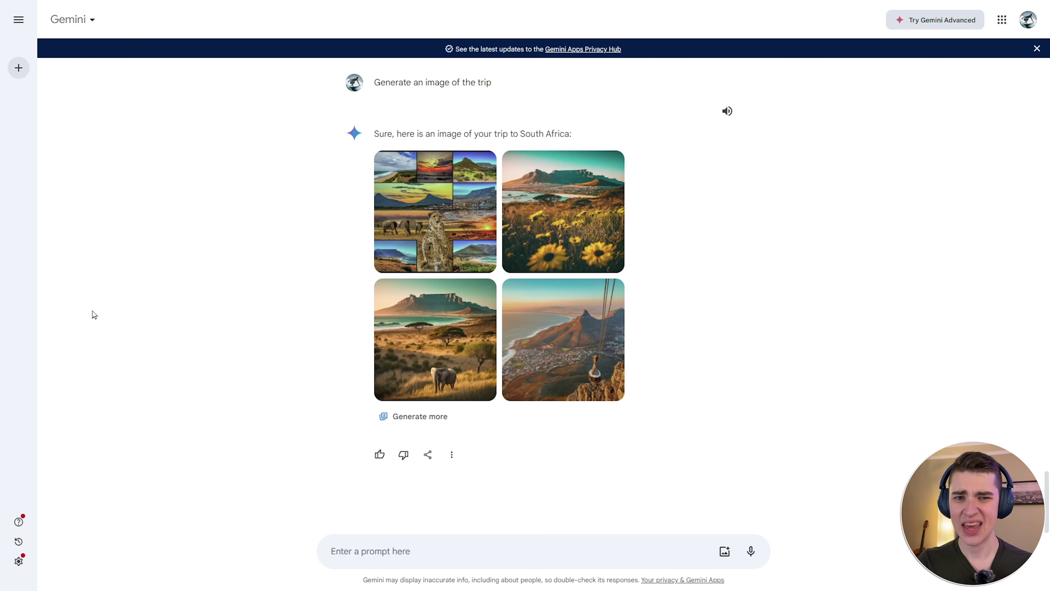
{"action": "left_click", "coordinate": [377, 225]}
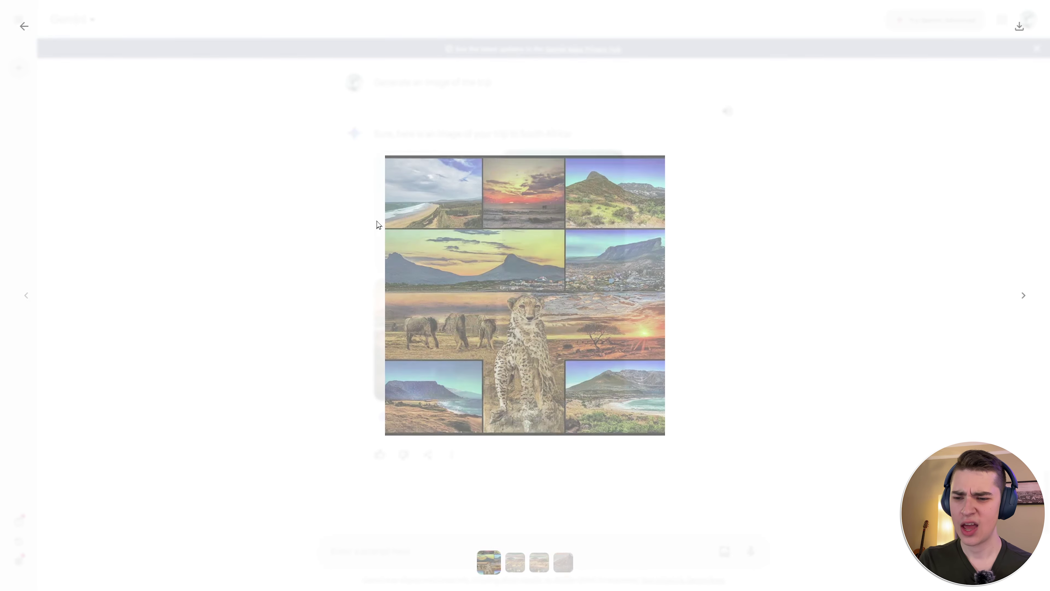